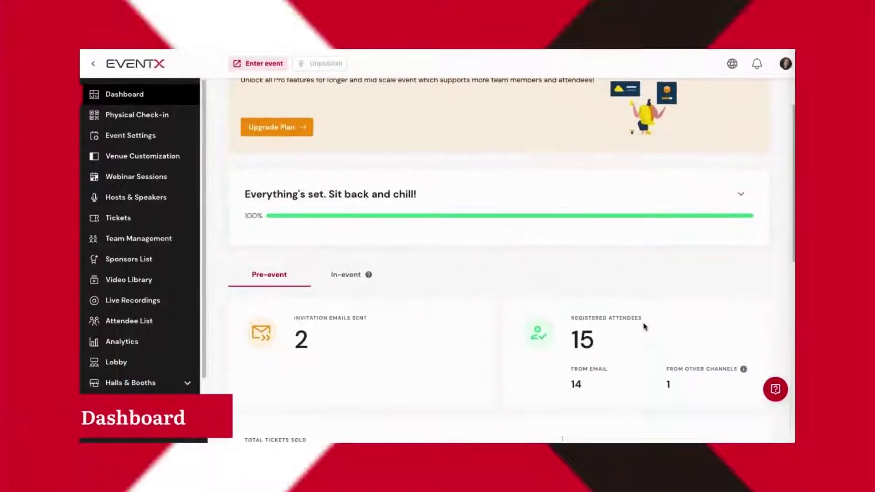
Review the event dashboard's pre-event statistics and its in-event attendance figures and event rundown
scroll(644, 327, down, 2)
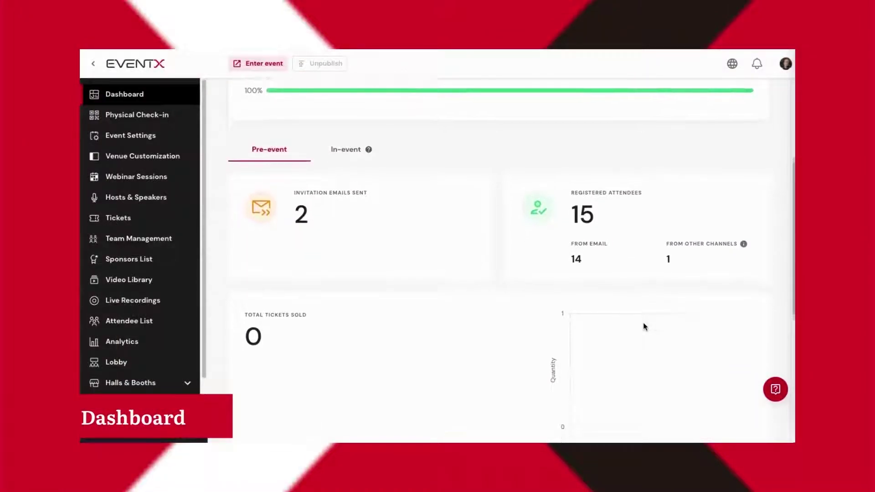
scroll(644, 326, down, 5)
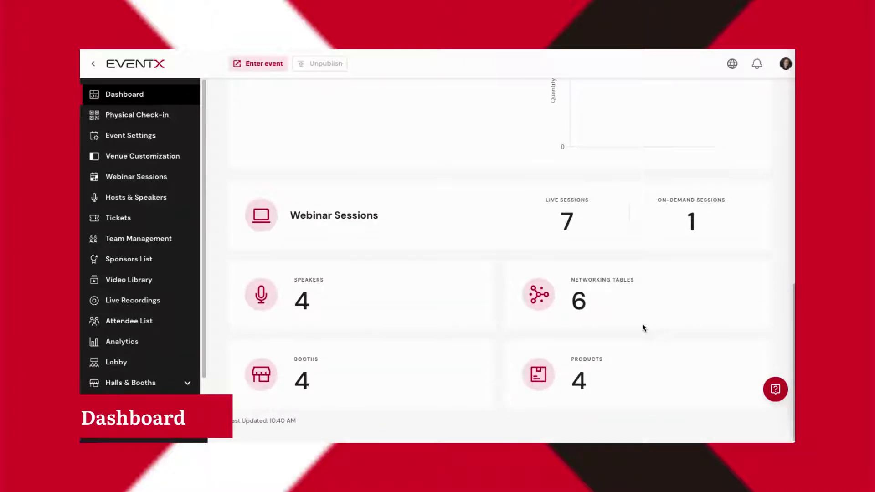
scroll(642, 327, up, 9)
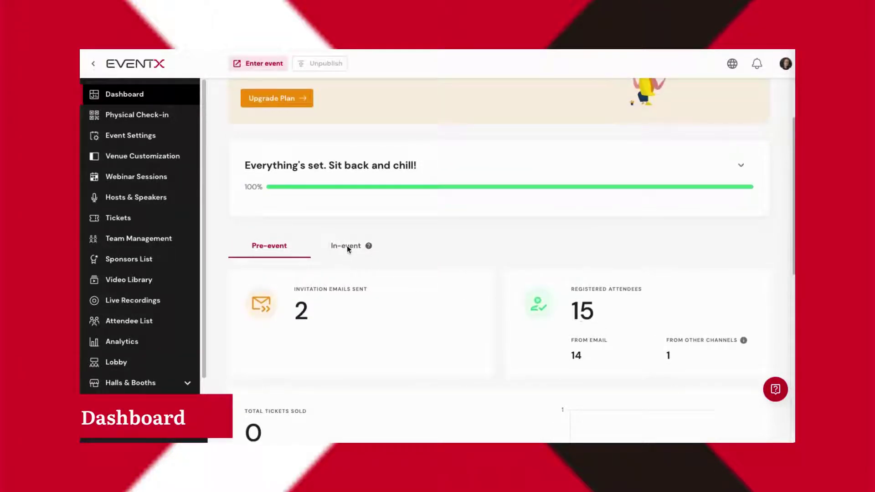
click(346, 248)
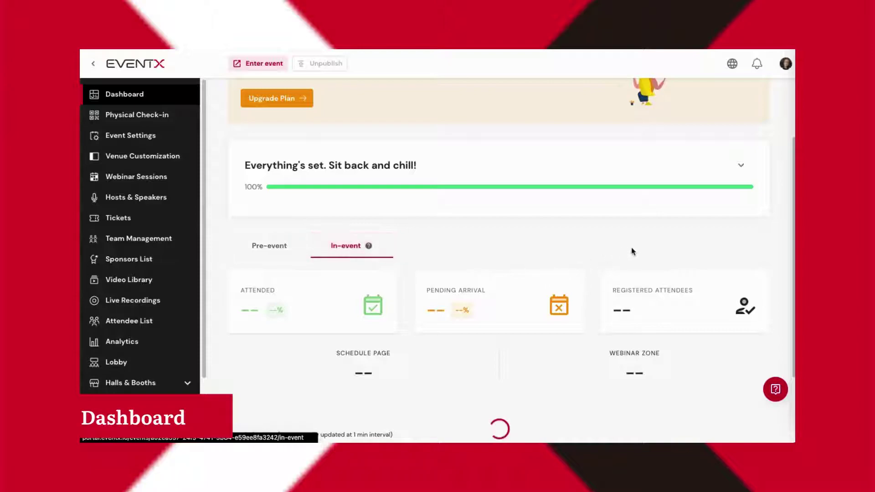
scroll(647, 246, down, 1)
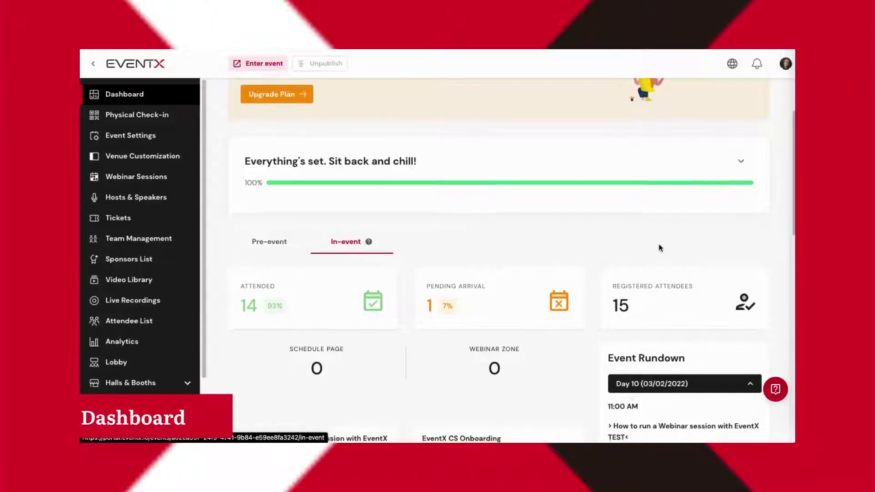
scroll(773, 271, down, 3)
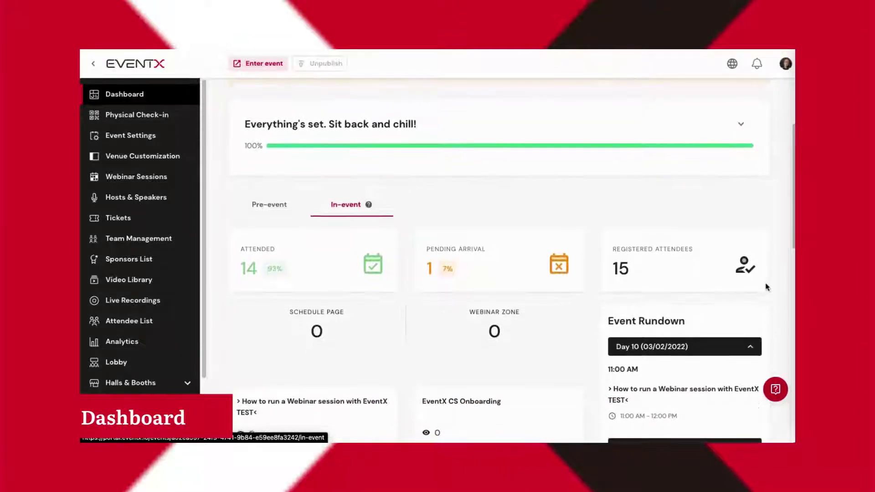
scroll(760, 288, down, 3)
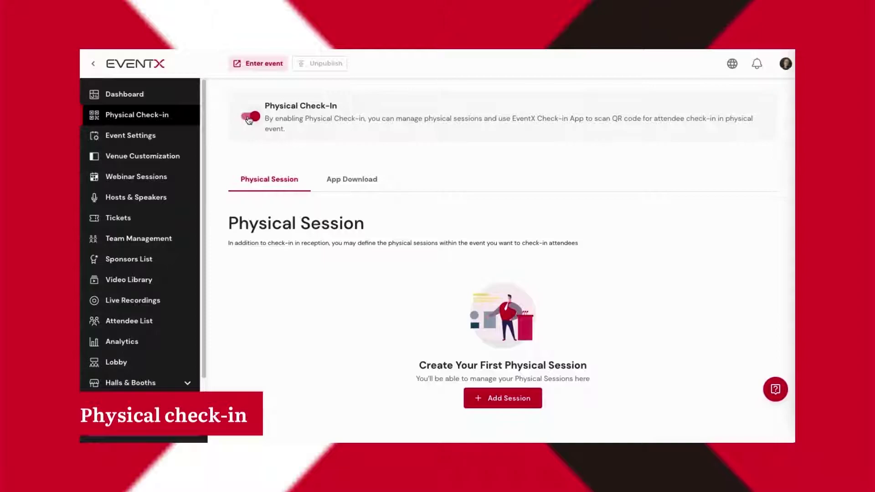
Enable Physical Check-In for the event, view the form for creating a physical session, and return to the session list
click(250, 118)
click(255, 118)
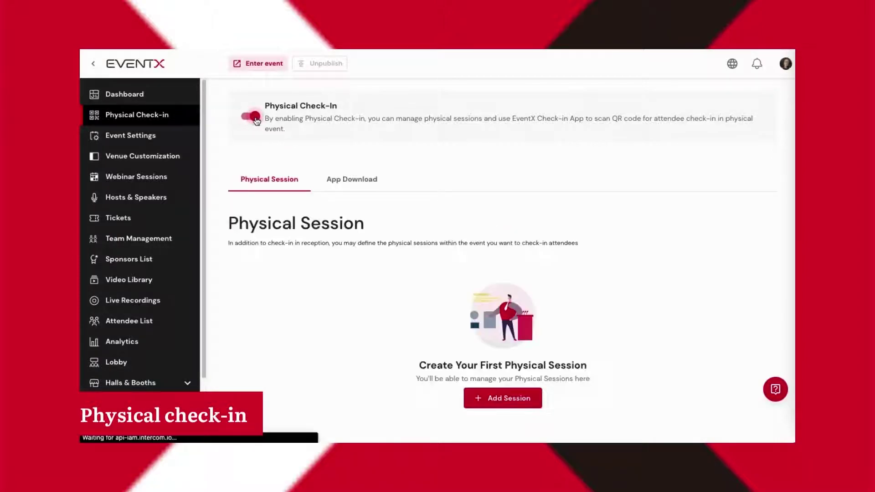
click(477, 405)
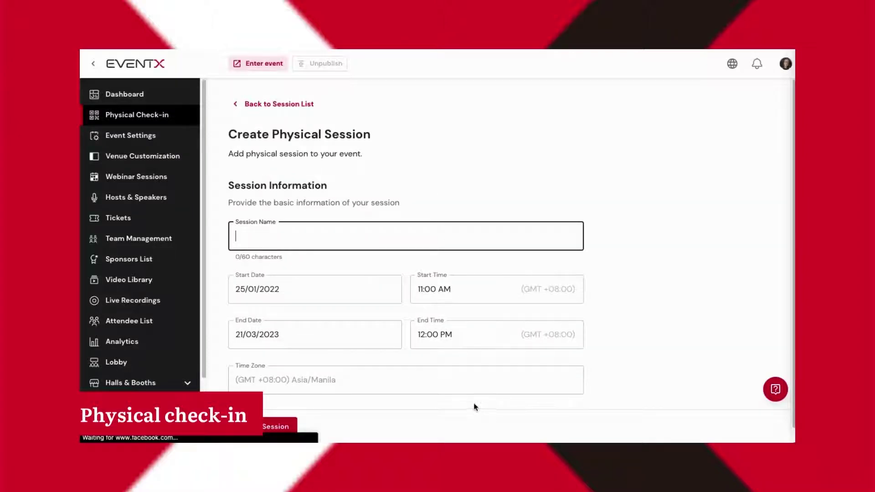
scroll(361, 234, up, 1)
click(240, 110)
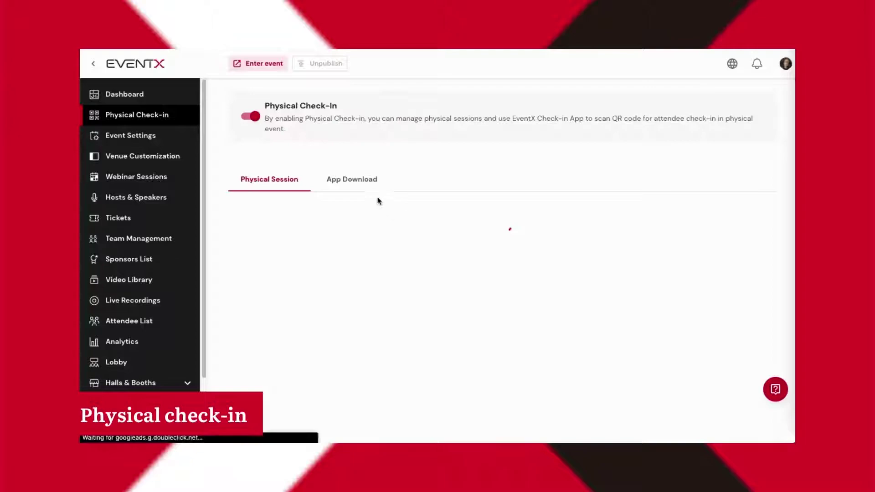
View the download and QR code instructions for the EventX Check-in app
click(356, 182)
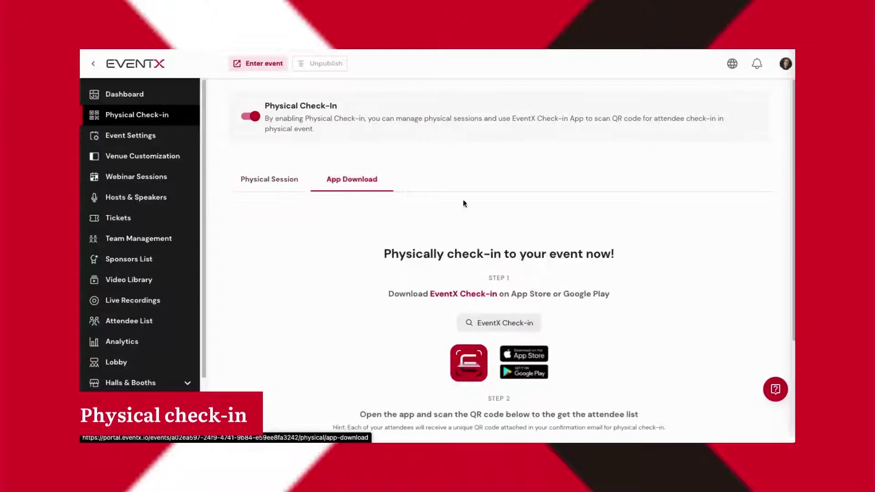
scroll(552, 265, down, 1)
scroll(595, 367, down, 3)
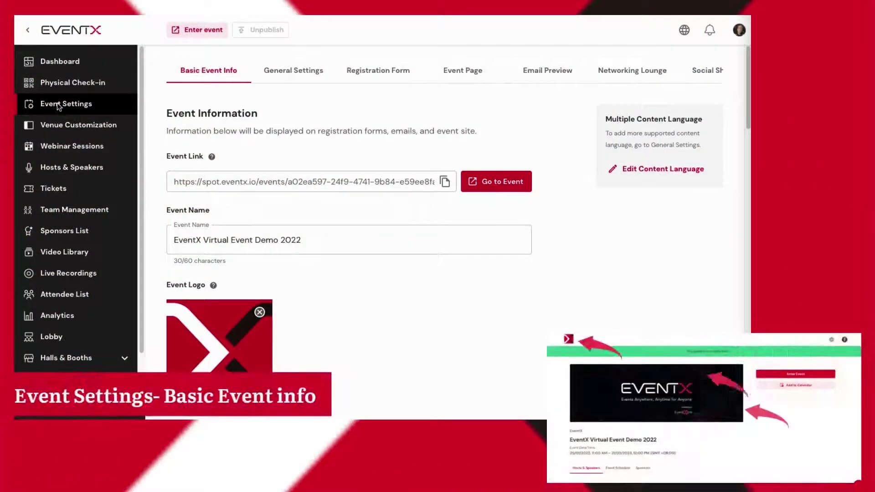
Review the basic event information, from the event link, name, logo and banner to the date, entry and category settings
scroll(644, 330, down, 2)
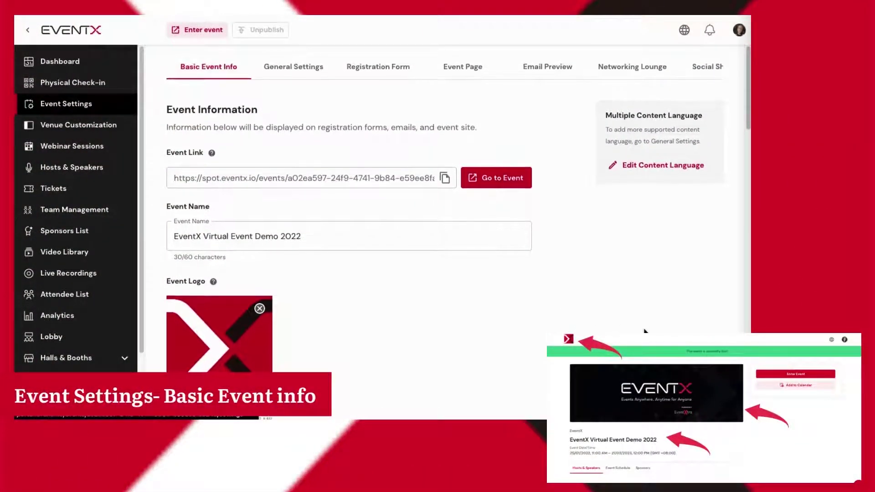
scroll(644, 329, down, 3)
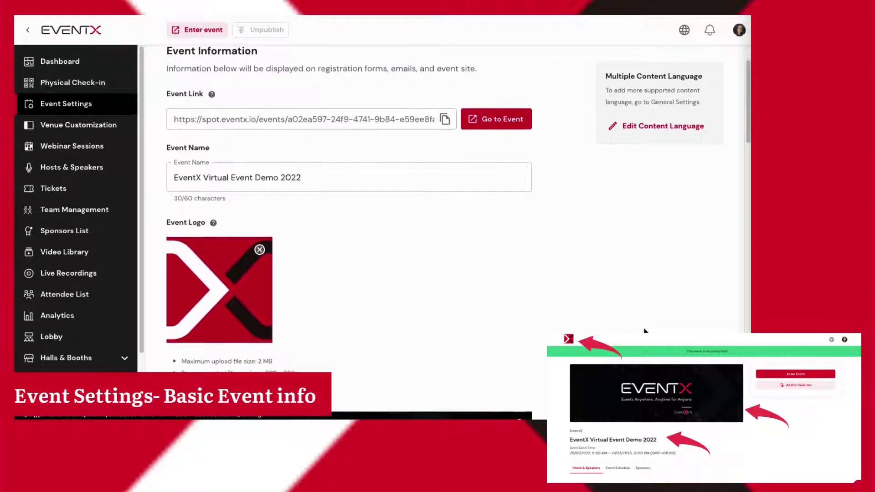
scroll(644, 330, down, 1)
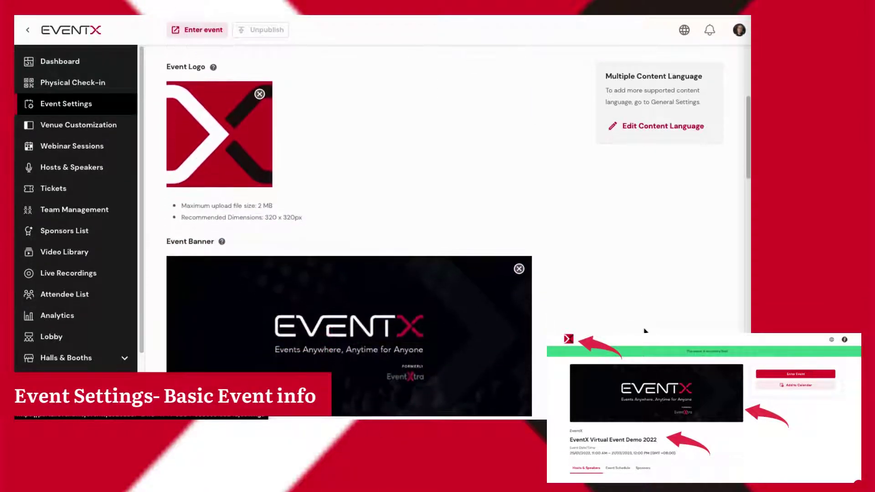
scroll(644, 329, down, 5)
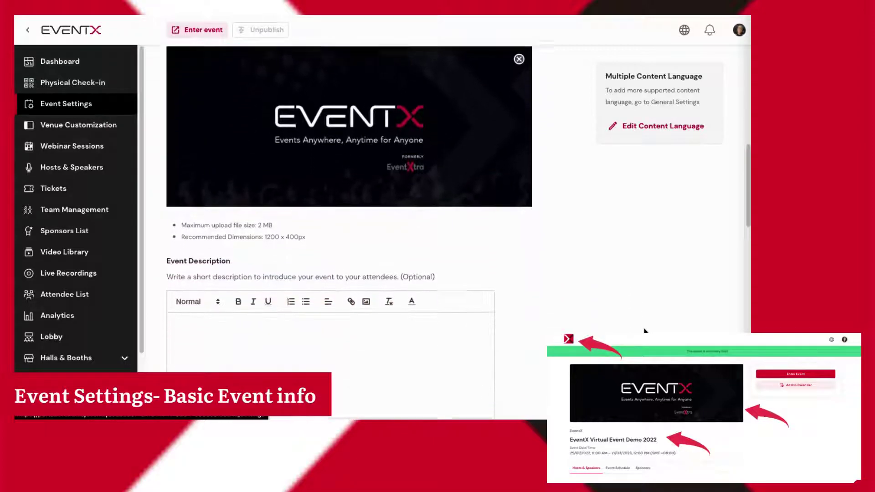
scroll(644, 329, down, 3)
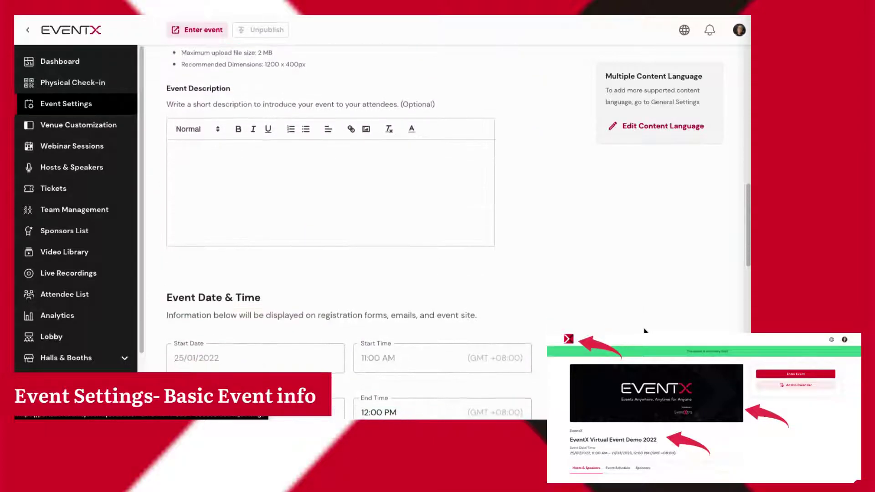
scroll(643, 330, down, 4)
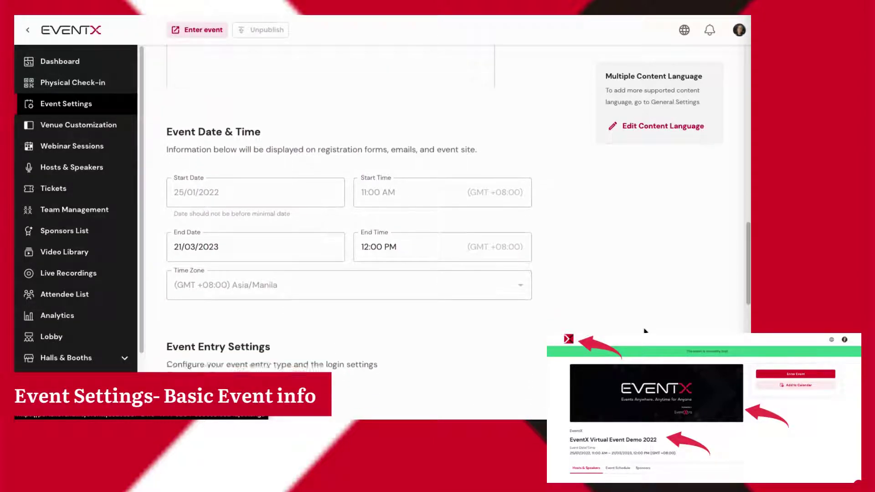
scroll(644, 330, down, 4)
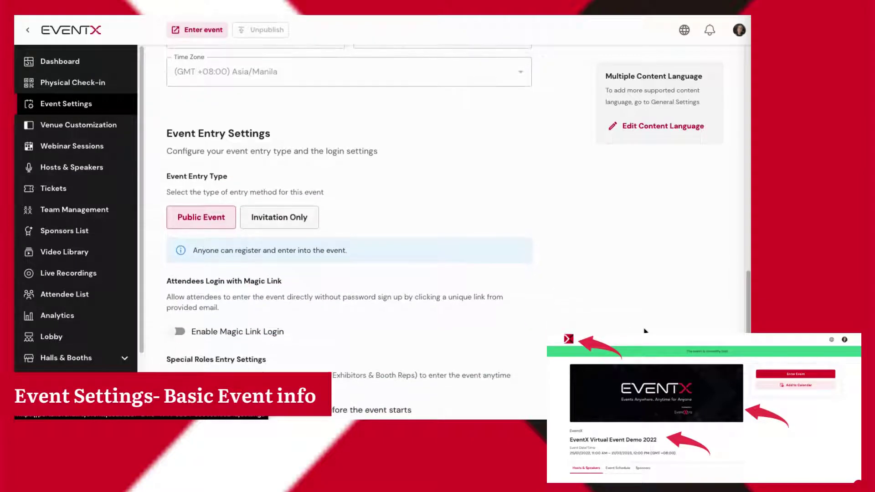
scroll(644, 329, down, 3)
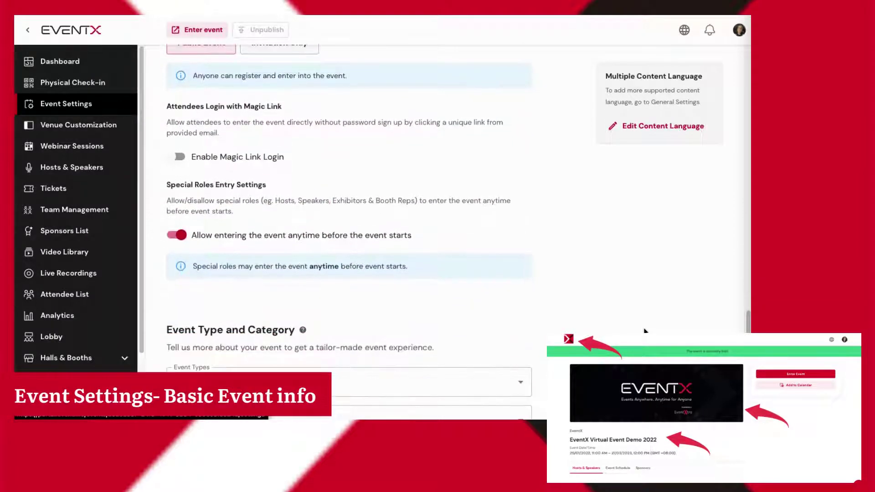
scroll(644, 329, down, 2)
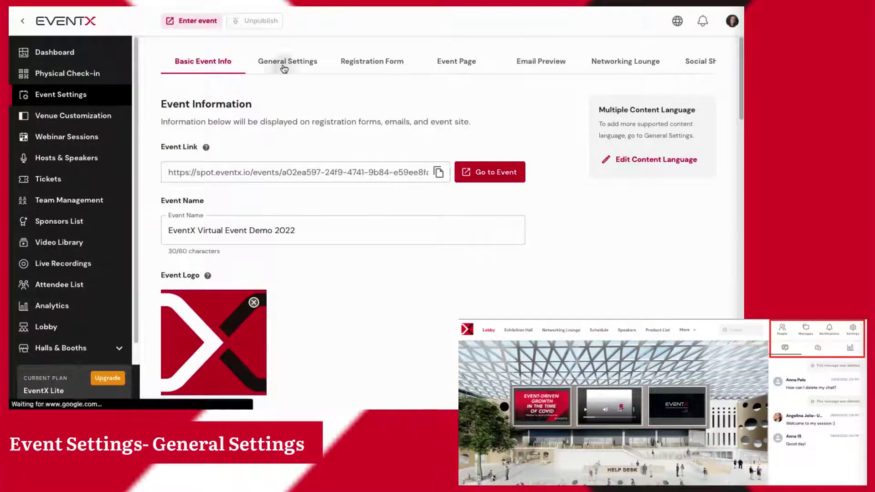
View the default language and supported content language options in the event's general settings
click(283, 67)
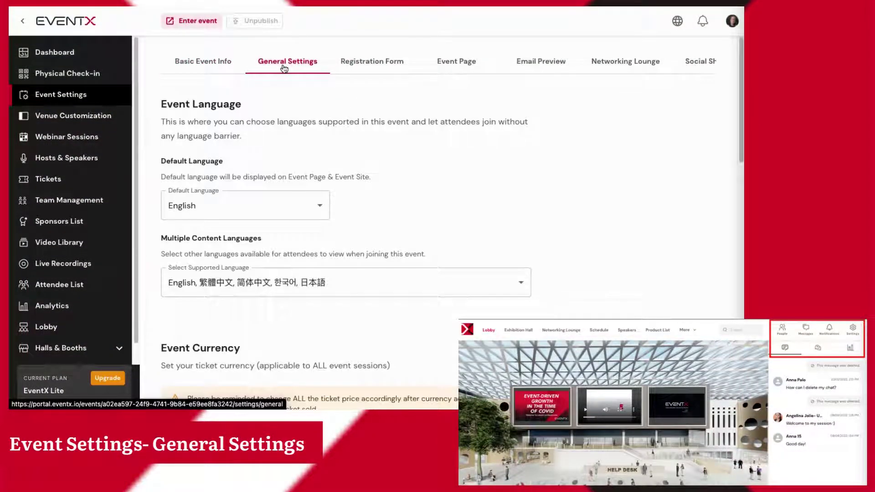
click(322, 208)
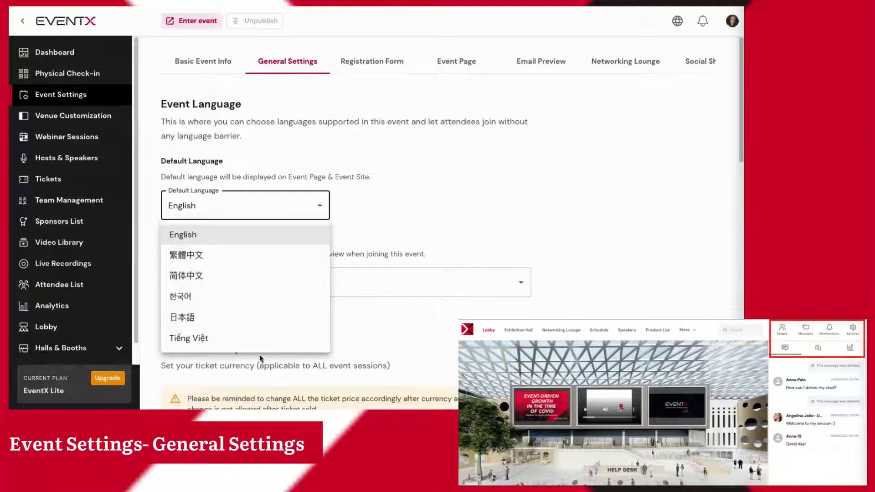
click(610, 301)
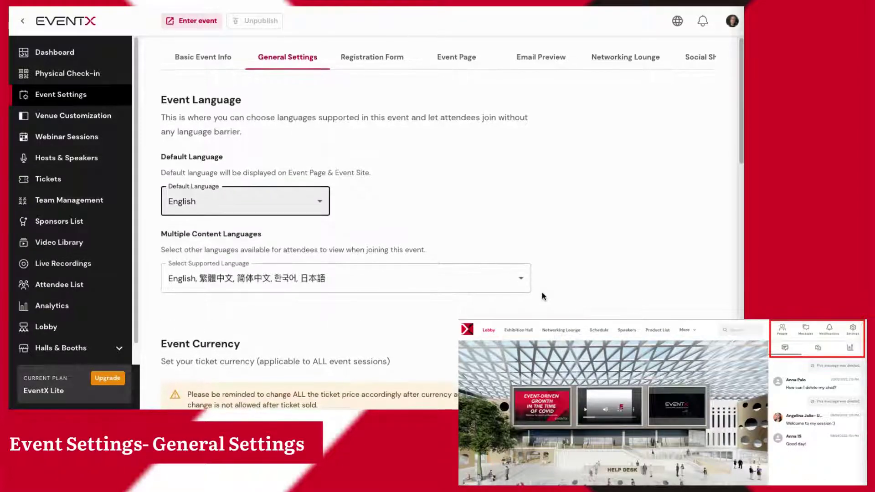
scroll(542, 294, down, 3)
click(523, 174)
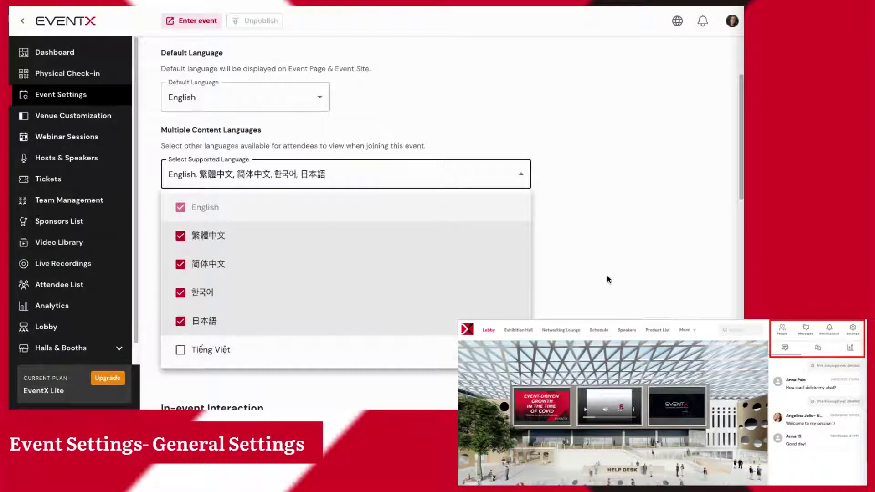
click(611, 262)
Select USD as the event's default ticket currency
scroll(608, 262, down, 1)
scroll(608, 262, down, 4)
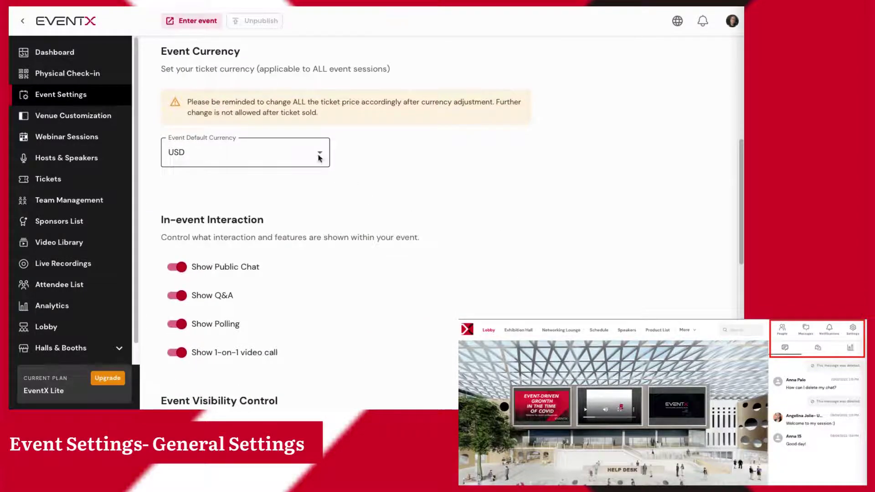
click(320, 158)
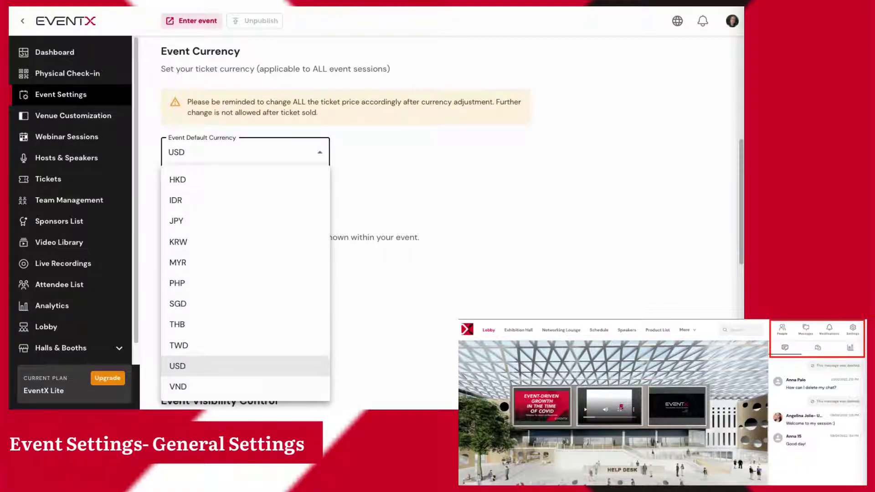
click(246, 366)
Review the in-event interaction, event visibility and post-event survey controls
scroll(476, 292, down, 3)
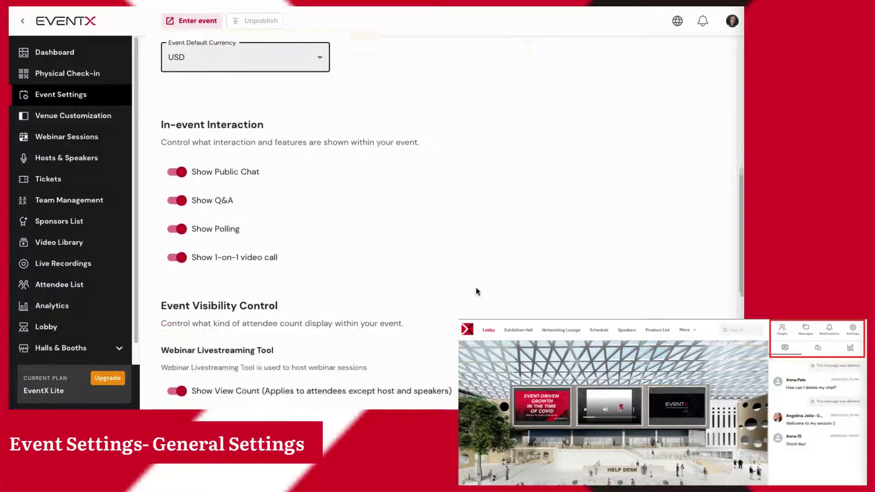
scroll(476, 289, down, 1)
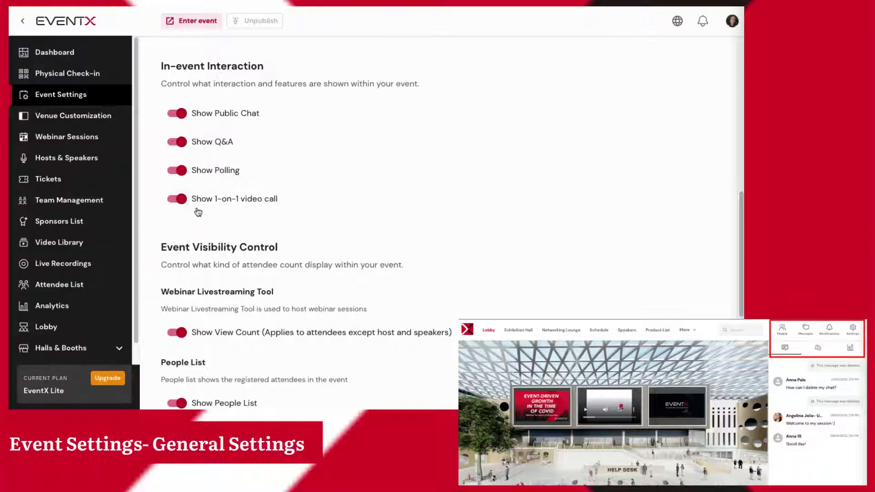
scroll(443, 230, down, 5)
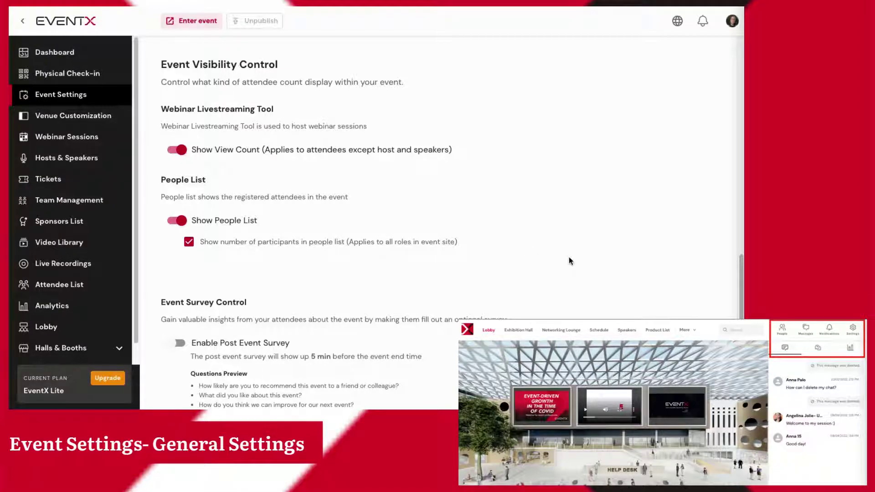
scroll(569, 261, down, 2)
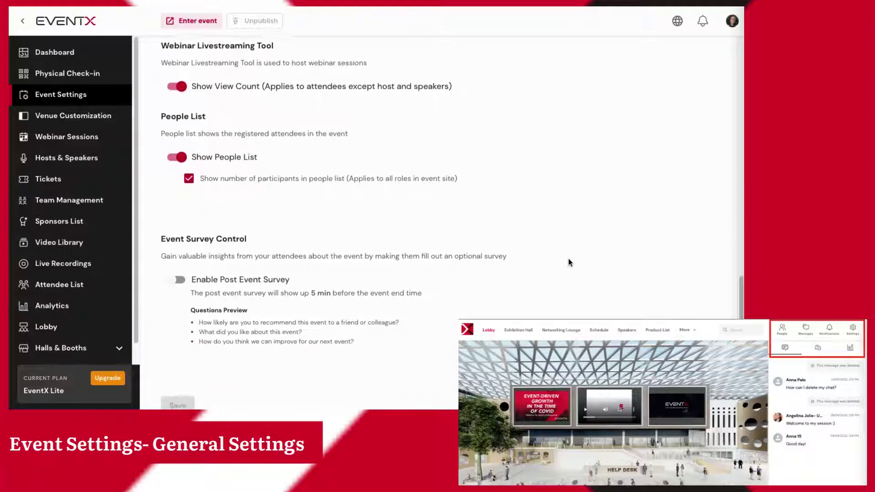
scroll(568, 262, down, 1)
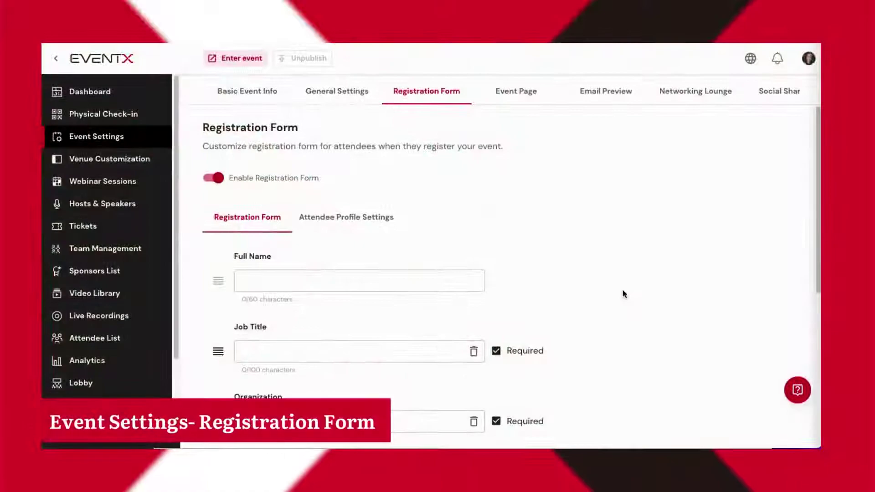
Try to change the position of the Contact Number field in the registration form's field order
scroll(622, 294, down, 1)
scroll(623, 293, down, 5)
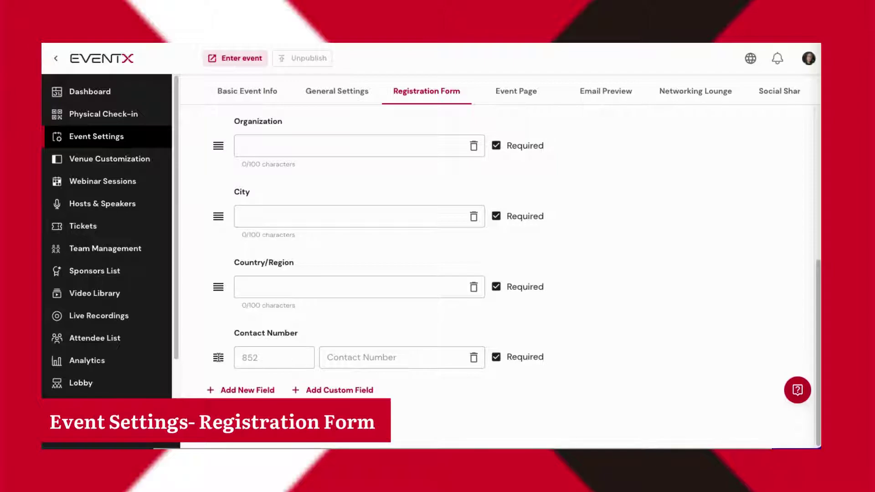
drag(217, 321, 217, 357)
Remove the Country/Region field from the registration form's field selection and add it back after Contact Number
click(240, 391)
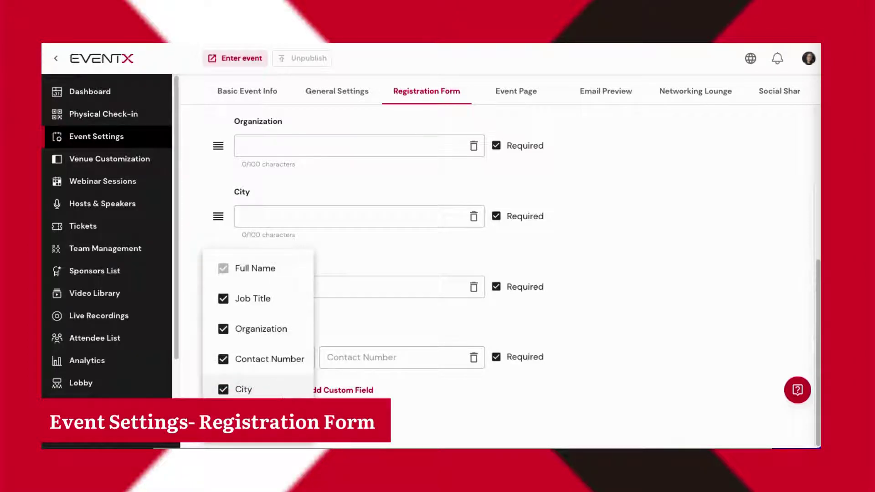
scroll(400, 419, up, 2)
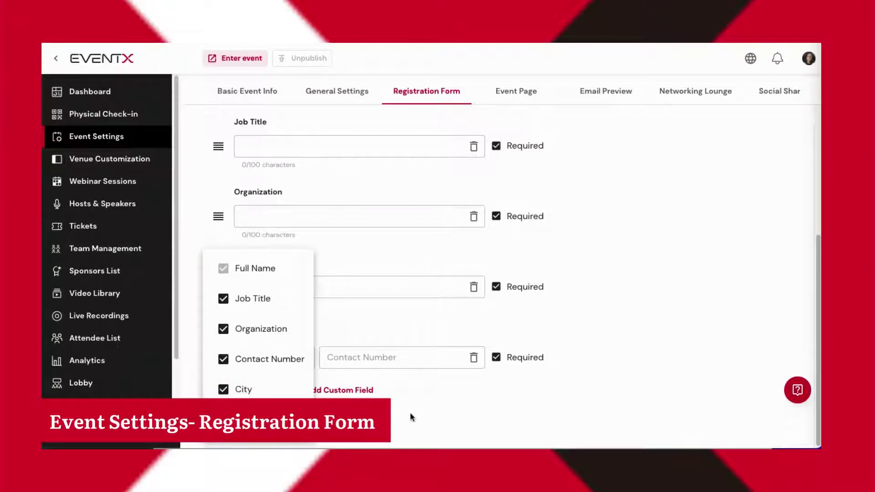
click(411, 417)
click(228, 390)
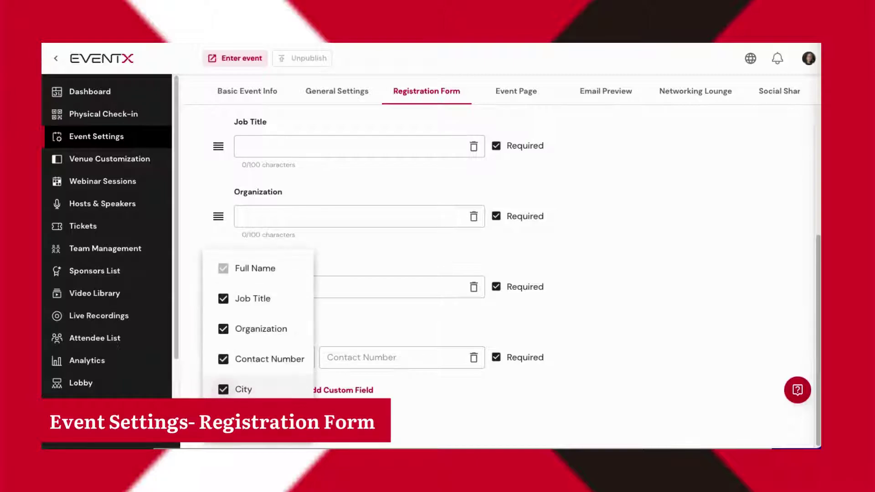
scroll(439, 410, down, 2)
click(455, 407)
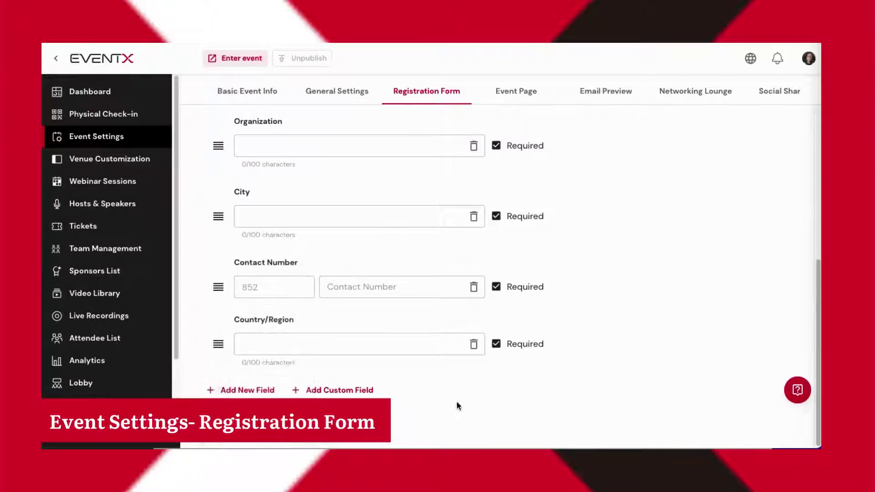
Start adding a Short Text (up to 60 characters) custom field to the registration form
click(345, 390)
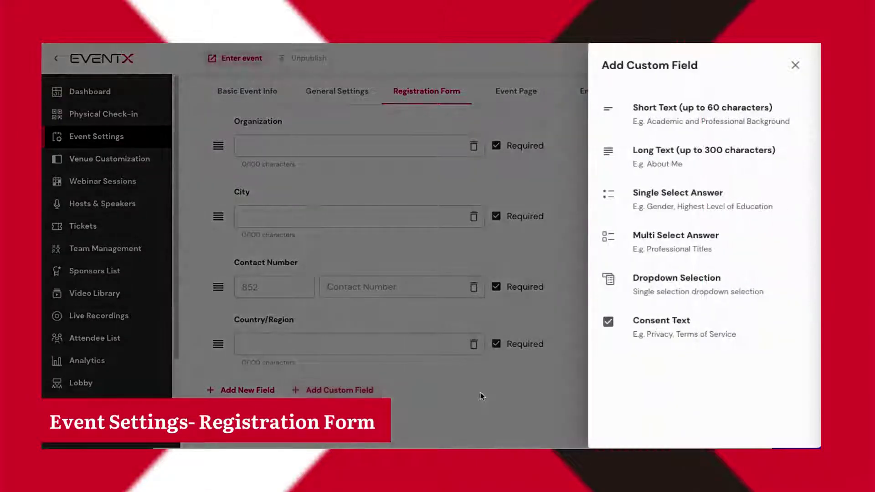
click(677, 119)
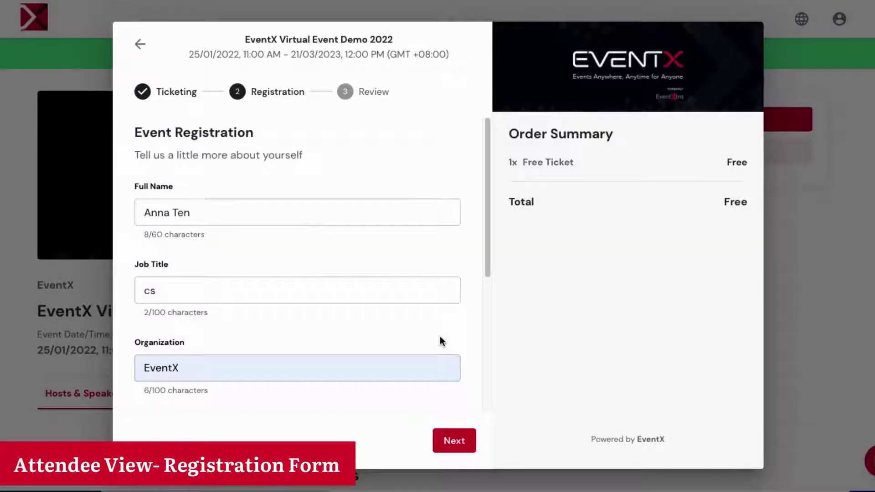
Check the attendee's filled-in registration form, continue to the review and proceed with the free ticket registration
scroll(441, 337, down, 5)
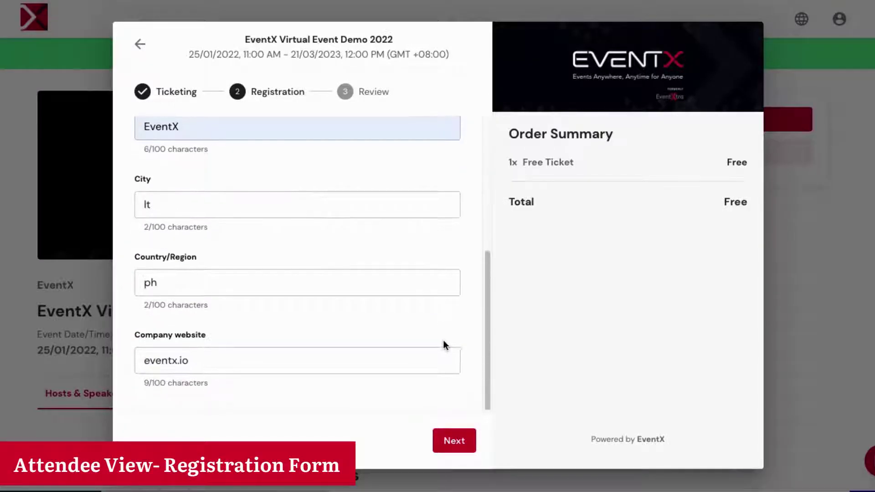
click(456, 442)
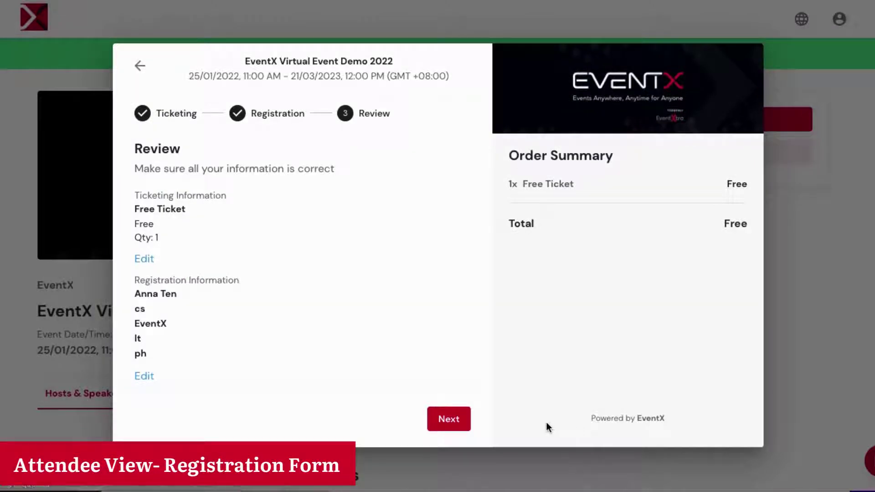
click(443, 420)
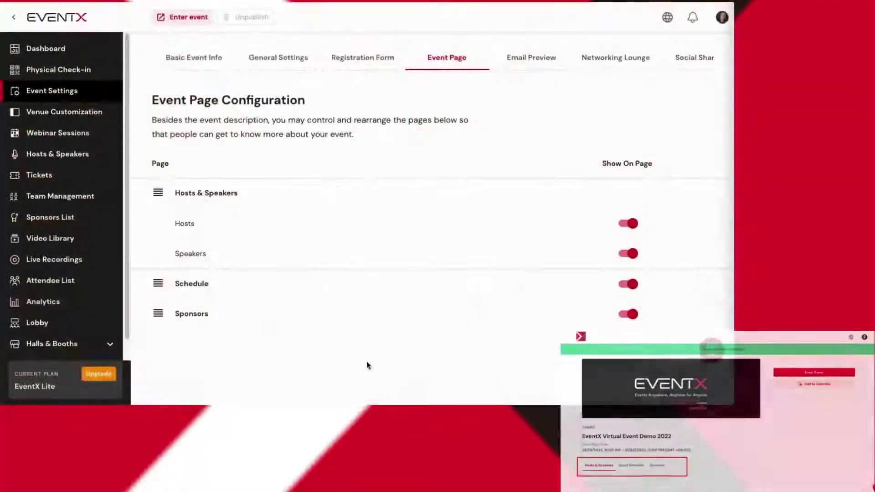
Toggle the Hosts display off and back on in the event page configuration, and reposition the Schedule section
click(631, 224)
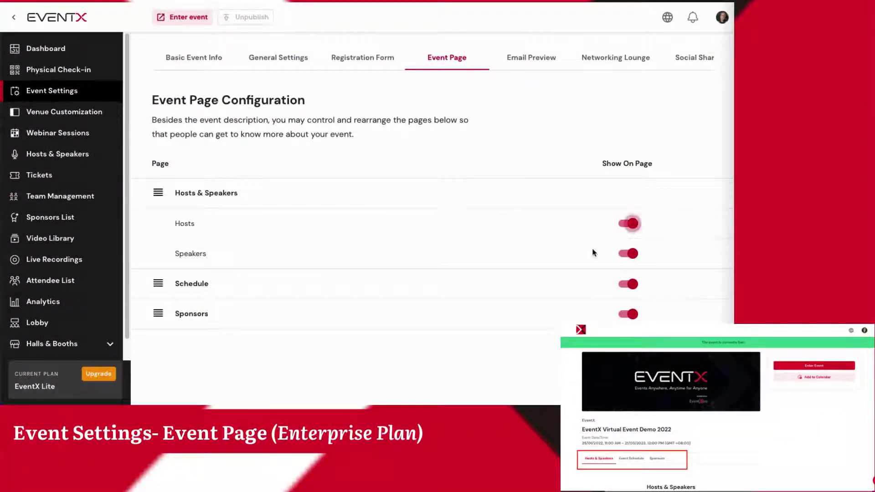
click(631, 224)
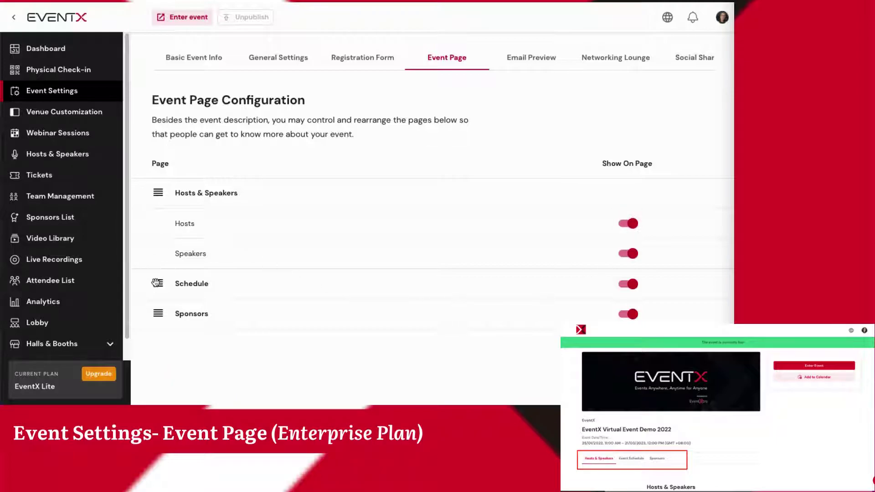
drag(158, 270, 157, 292)
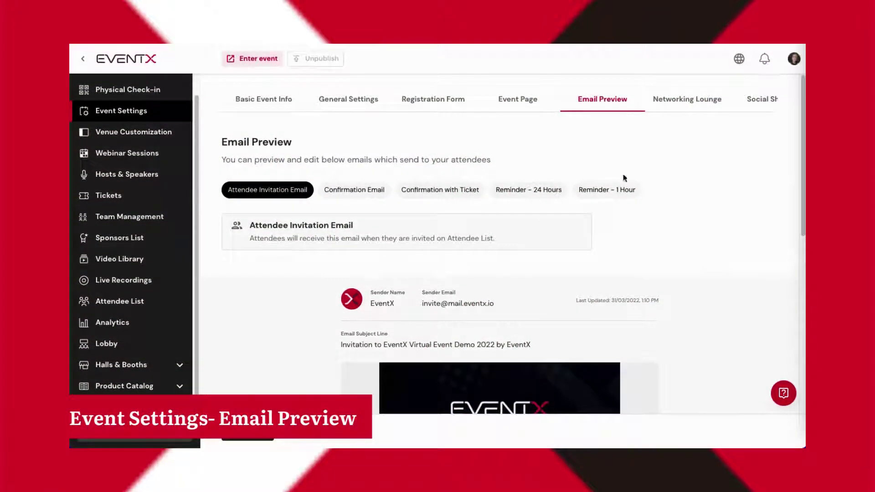
Review the Attendee Invitation Email preview, from its sender and subject line to the registration button and footer
scroll(734, 260, down, 3)
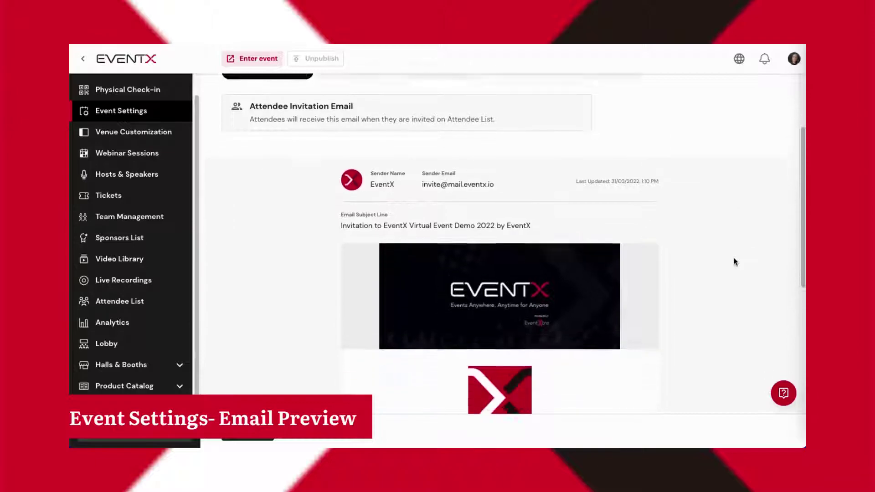
scroll(733, 263, down, 2)
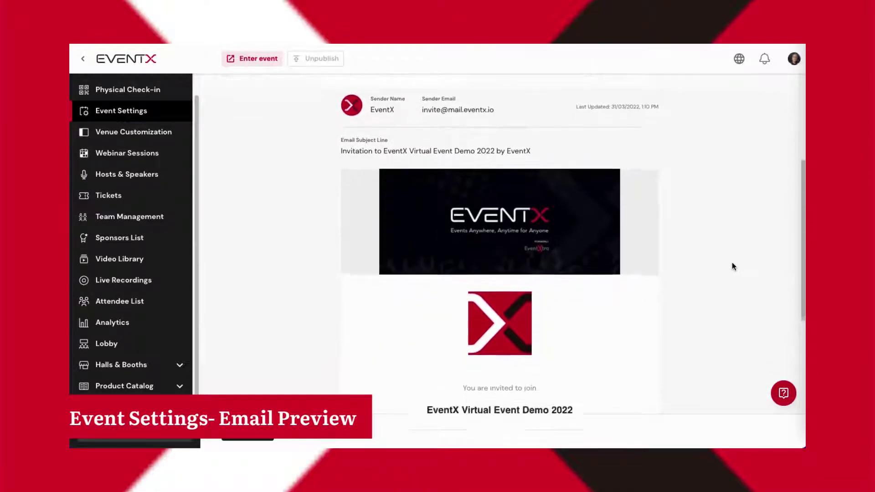
scroll(732, 263, down, 5)
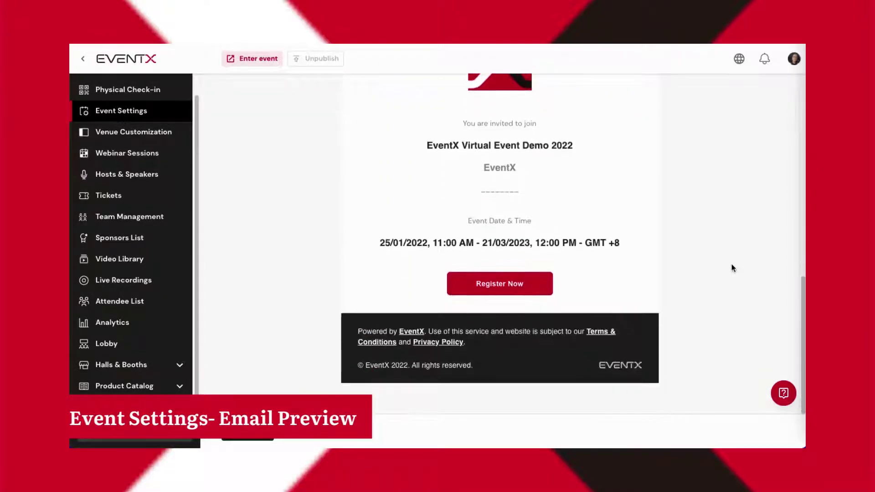
scroll(732, 268, up, 10)
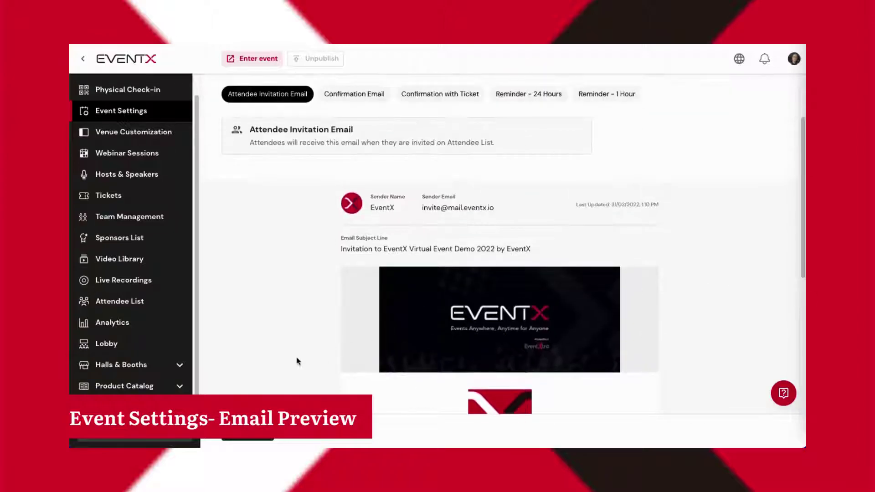
Open the Attendee Invitation Email for editing and examine its sender name, subject line, body and call-to-action fields
click(248, 433)
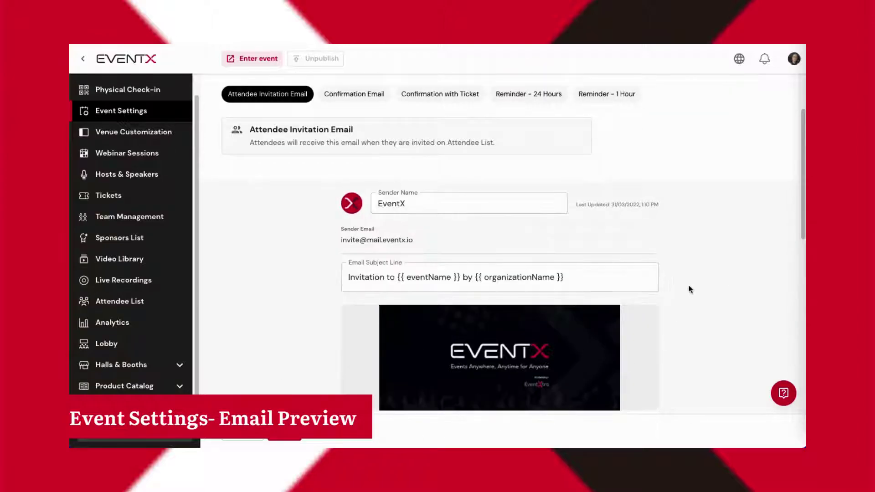
scroll(714, 266, down, 2)
scroll(713, 268, down, 3)
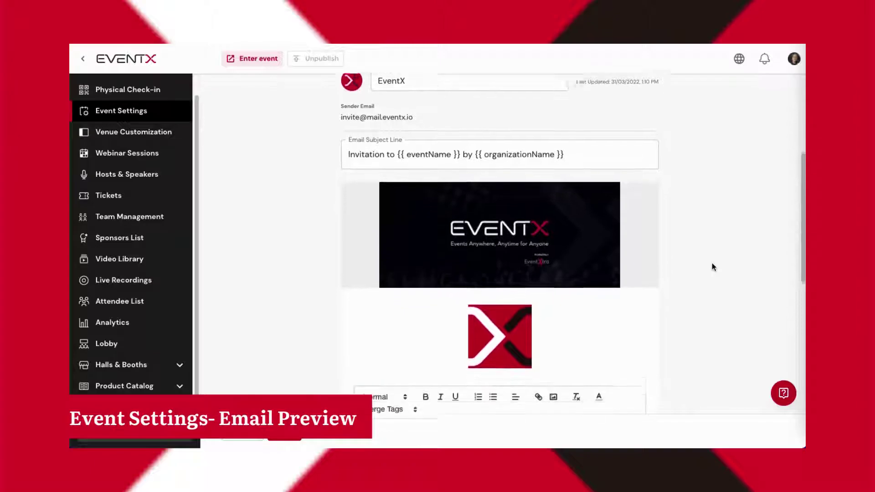
scroll(709, 268, down, 4)
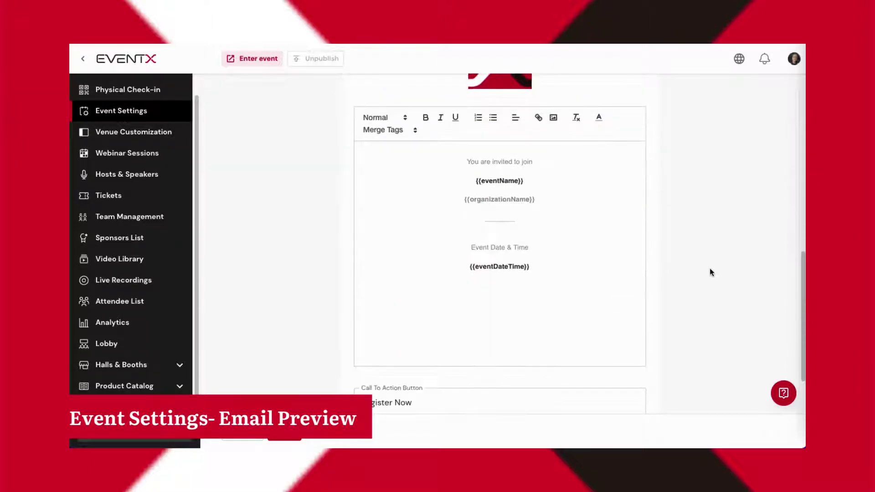
scroll(708, 269, down, 3)
scroll(709, 274, up, 12)
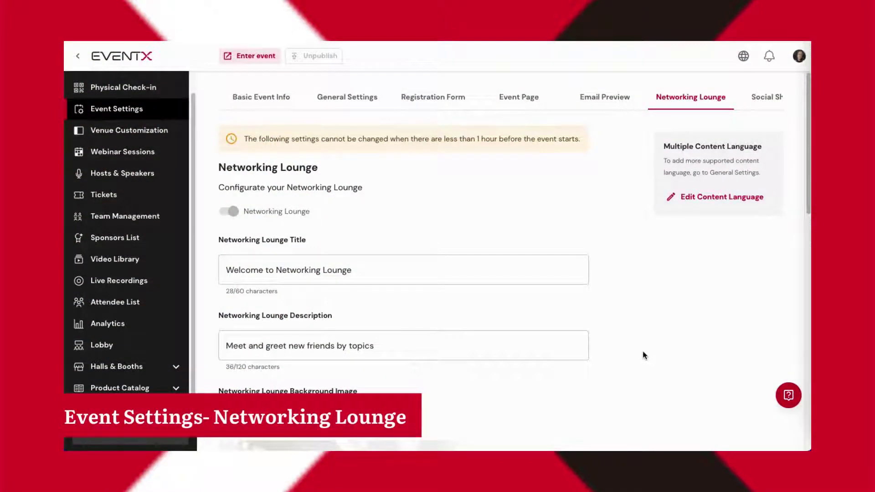
Review the Networking Lounge settings, including title, description, background image, number of tables and seats per table
scroll(642, 351, down, 1)
scroll(642, 355, down, 1)
scroll(643, 355, down, 2)
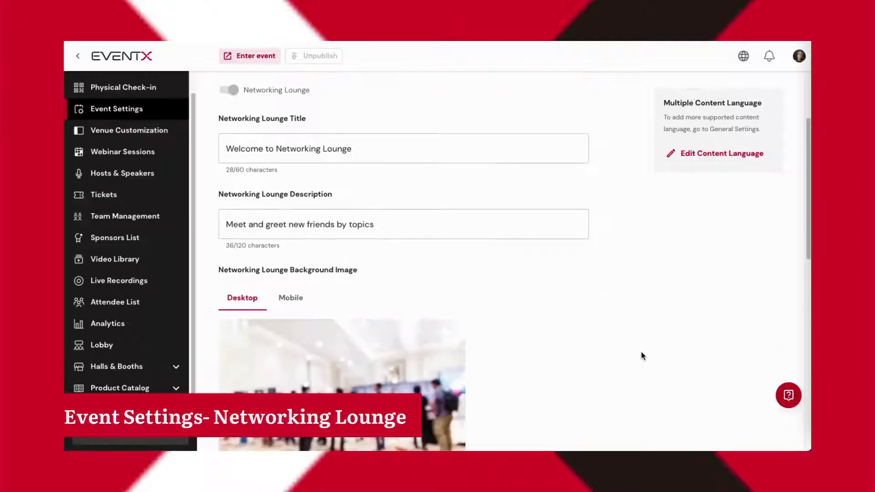
scroll(642, 356, down, 4)
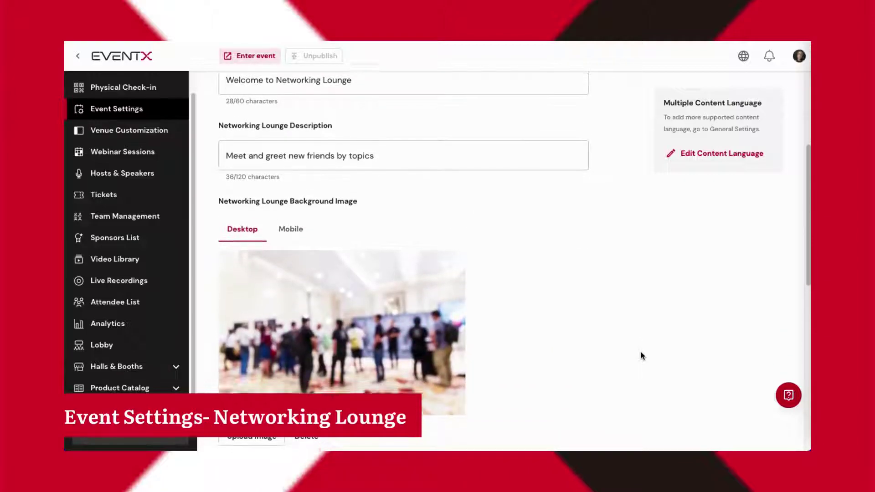
scroll(642, 355, down, 5)
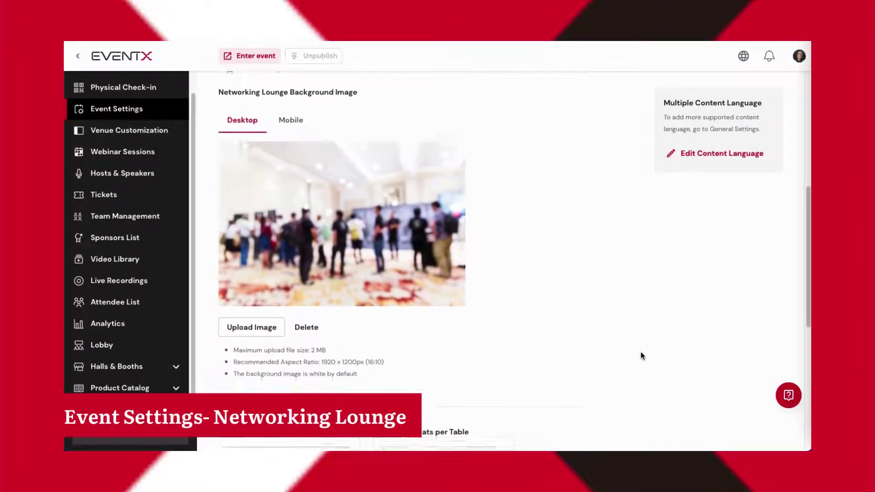
scroll(641, 356, down, 3)
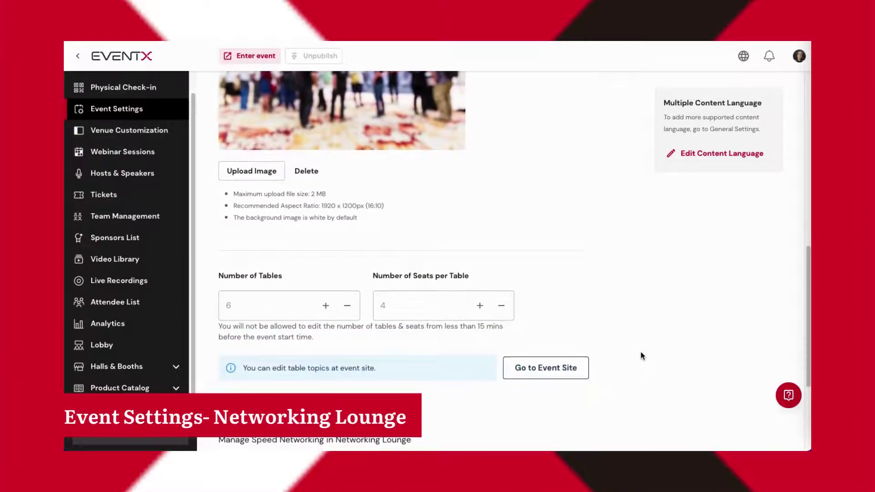
scroll(642, 356, down, 3)
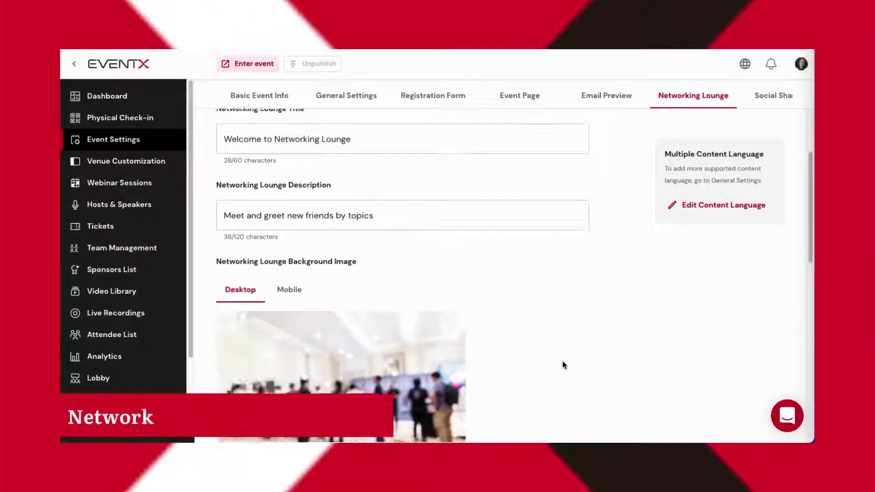
Go to the event site from the Networking Lounge settings and view the lounge's discussion tables
scroll(562, 361, down, 6)
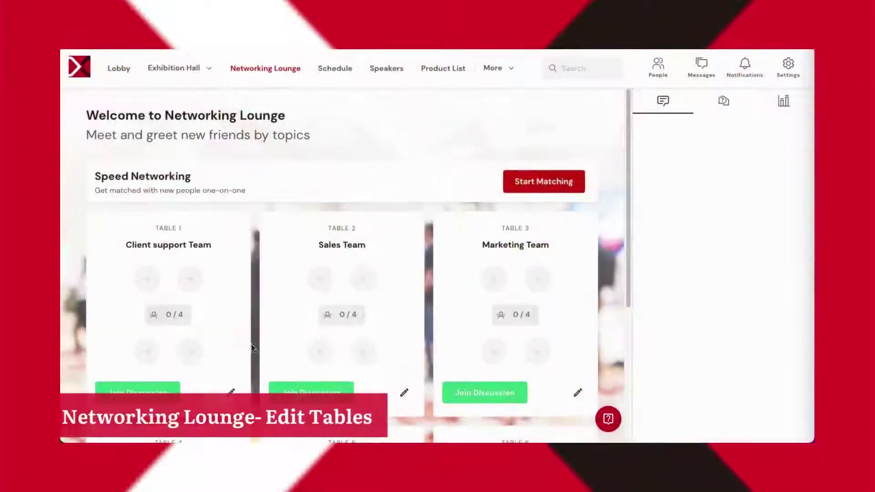
scroll(231, 301, down, 3)
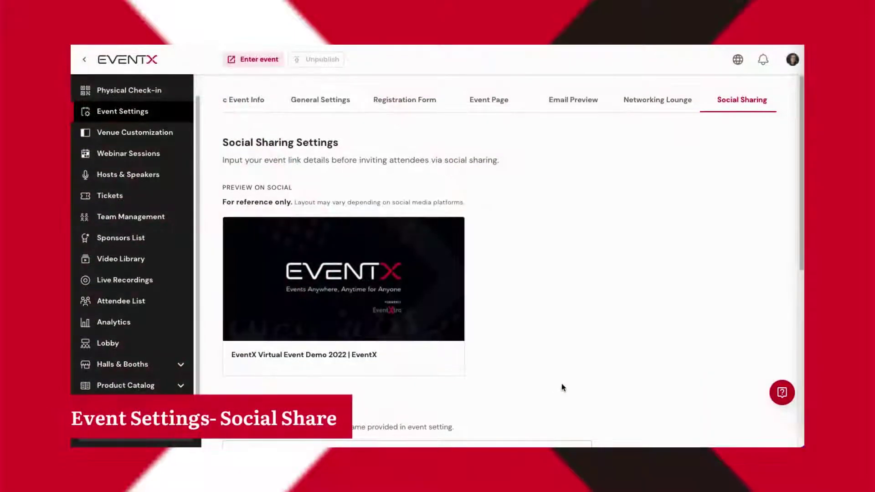
Review the social sharing settings, covering the preview, share page title, description and thumbnail image
scroll(563, 383, down, 2)
scroll(562, 383, down, 2)
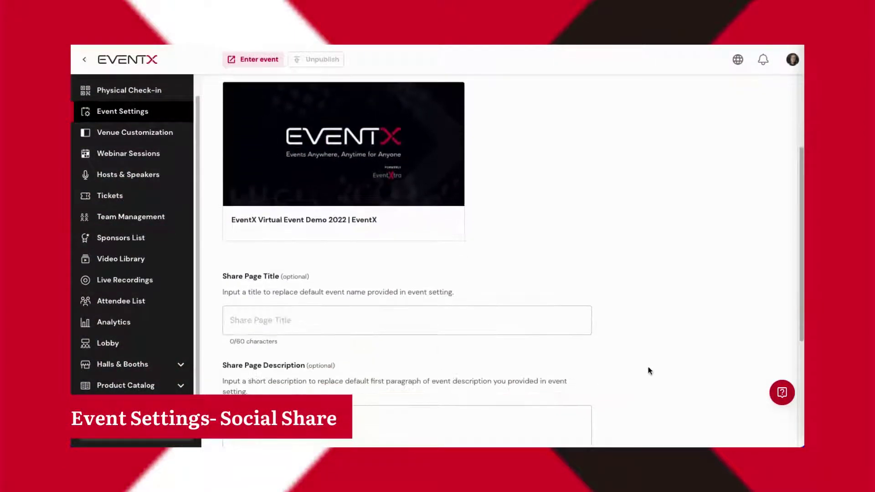
scroll(652, 366, down, 3)
scroll(652, 367, down, 2)
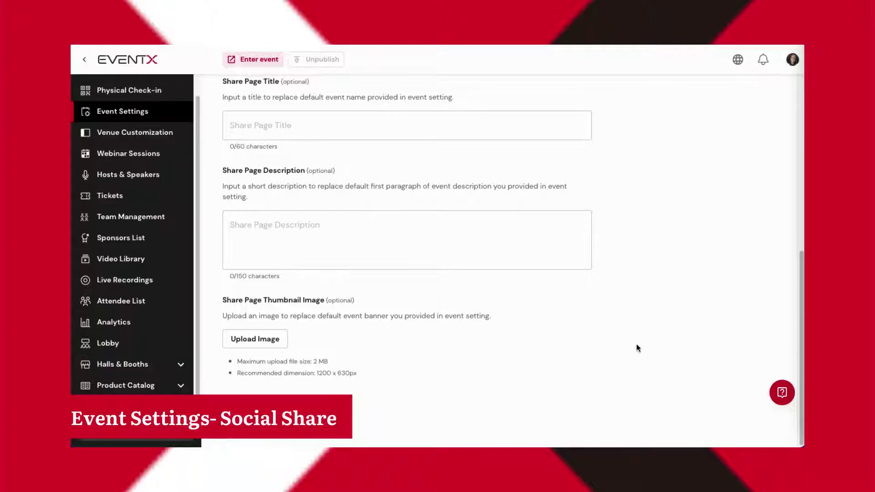
scroll(637, 348, up, 4)
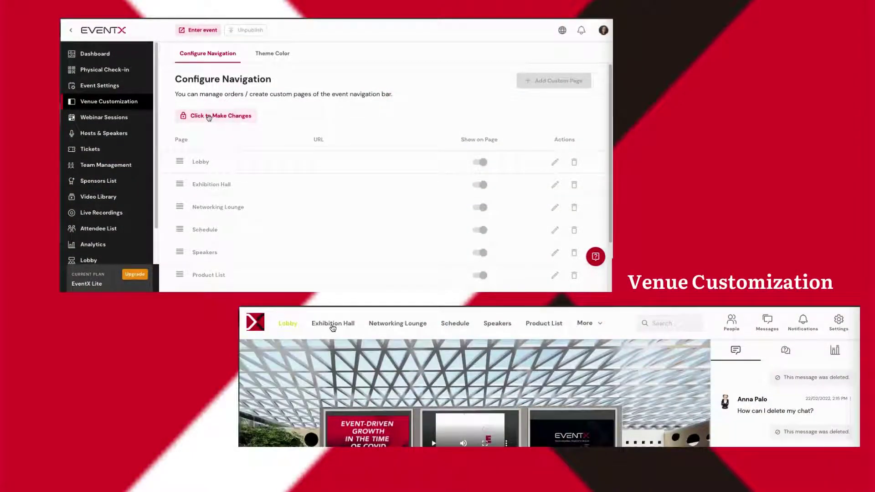
Unlock the venue's navigation configuration for changes, and visit the Exhibition Hall, Networking Lounge and Schedule pages on the event site
click(209, 117)
click(333, 325)
click(394, 327)
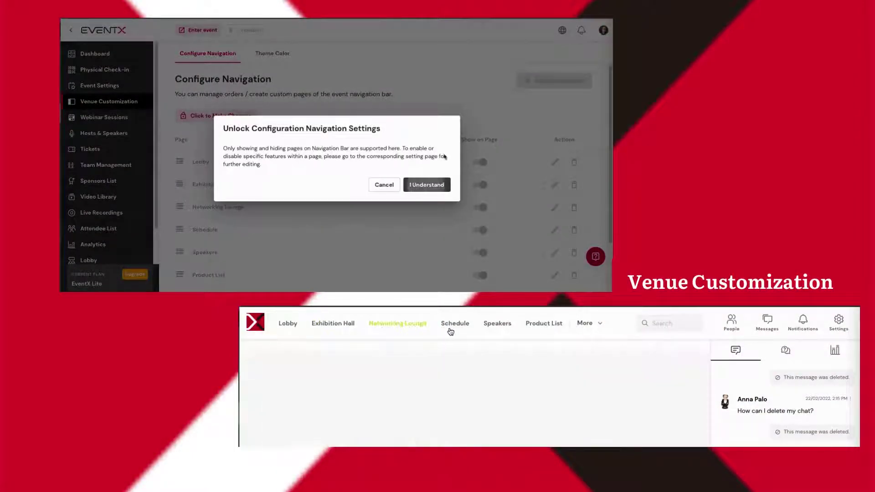
click(426, 185)
click(455, 324)
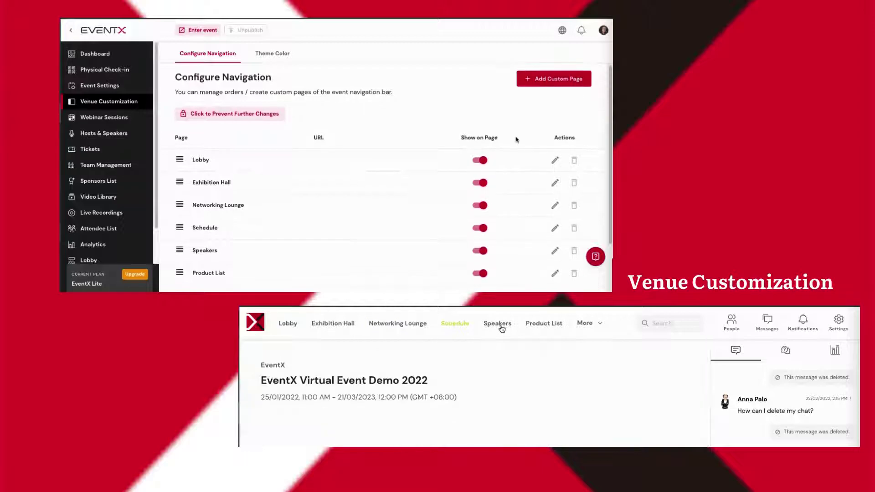
Open the Lobby page's navigation entry for editing, and visit the Speakers and Custom Page Sample pages on the event site
scroll(501, 146, down, 3)
click(503, 324)
click(586, 324)
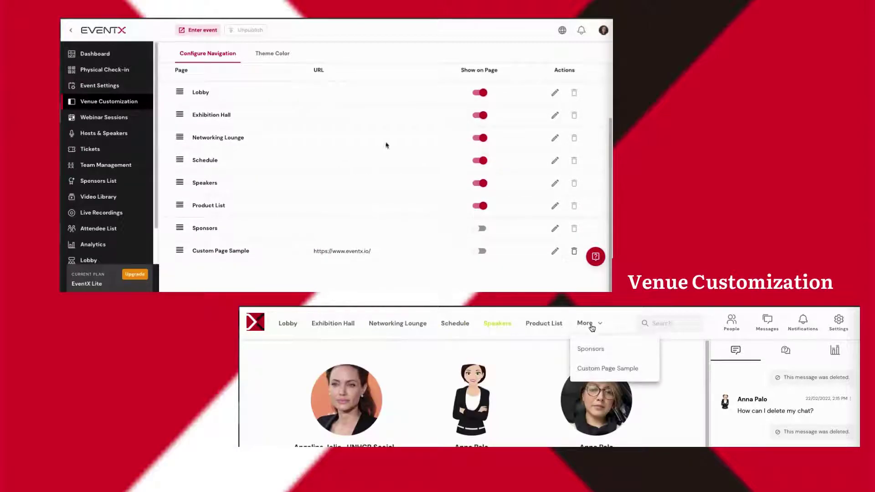
click(555, 93)
click(598, 370)
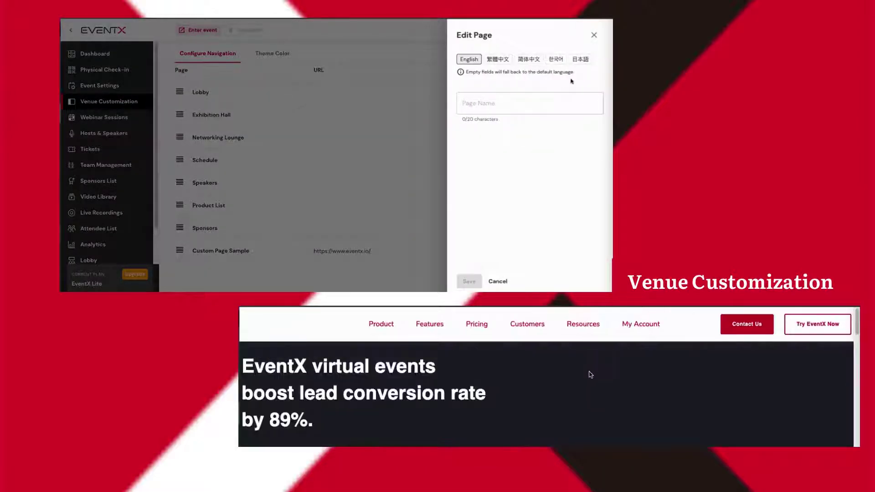
Close the Lobby page's editor and show the Sponsors and Custom Page Sample pages in the event site's navigation
click(595, 35)
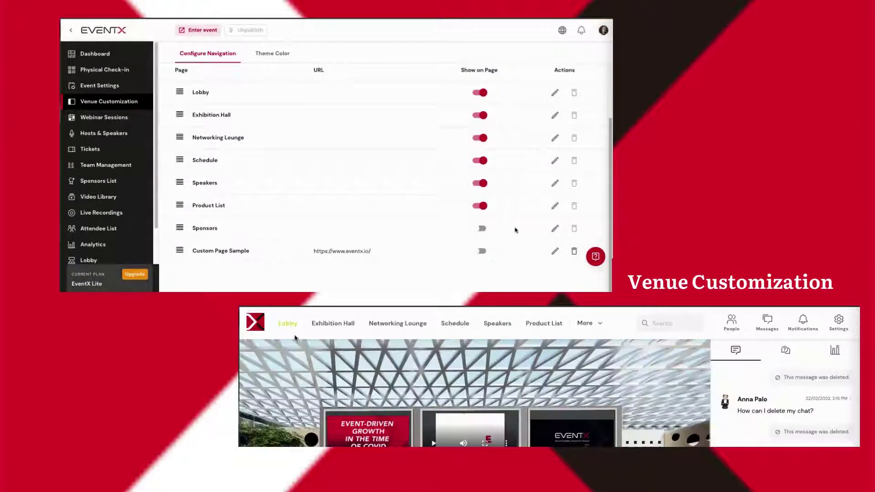
click(481, 229)
click(333, 324)
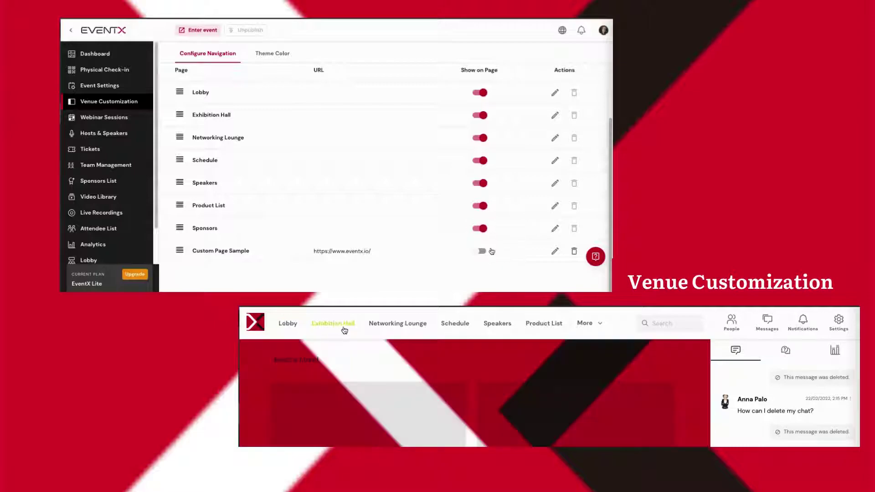
click(396, 324)
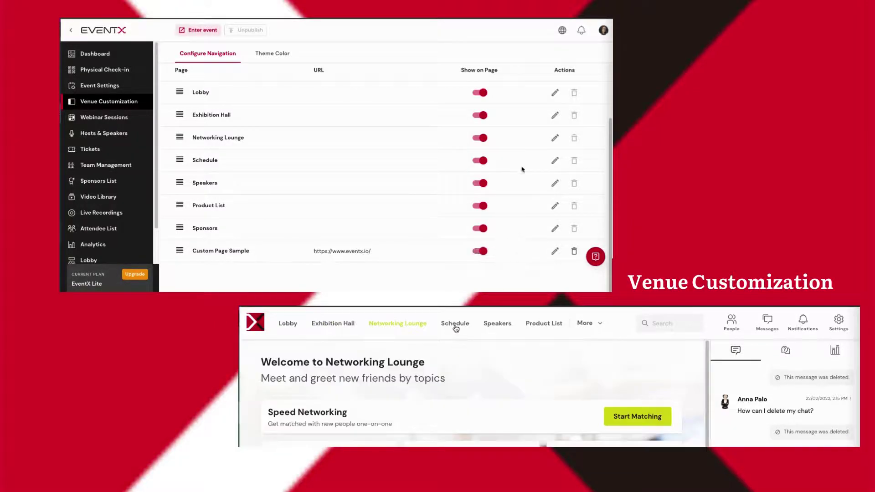
Open the main theme color for editing in the venue customization, and check the Speakers page and its extra pages on the event site
scroll(486, 161, up, 1)
click(465, 329)
click(259, 54)
click(497, 324)
click(588, 324)
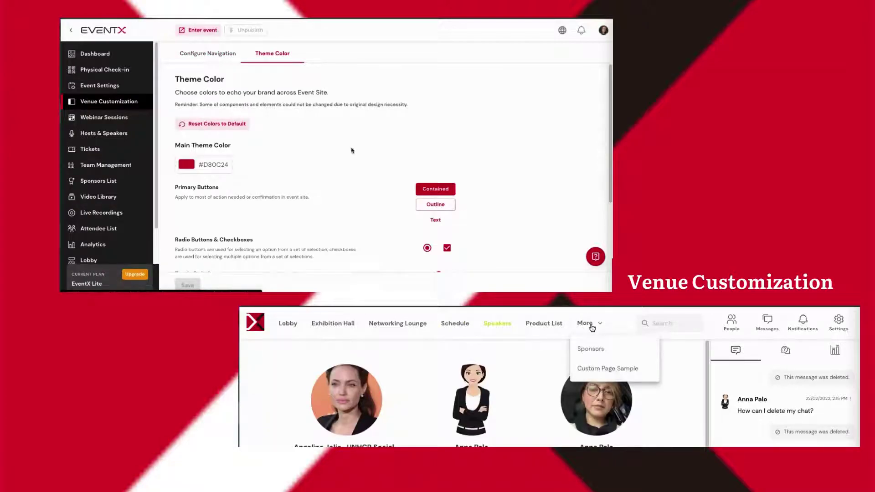
scroll(350, 151, down, 2)
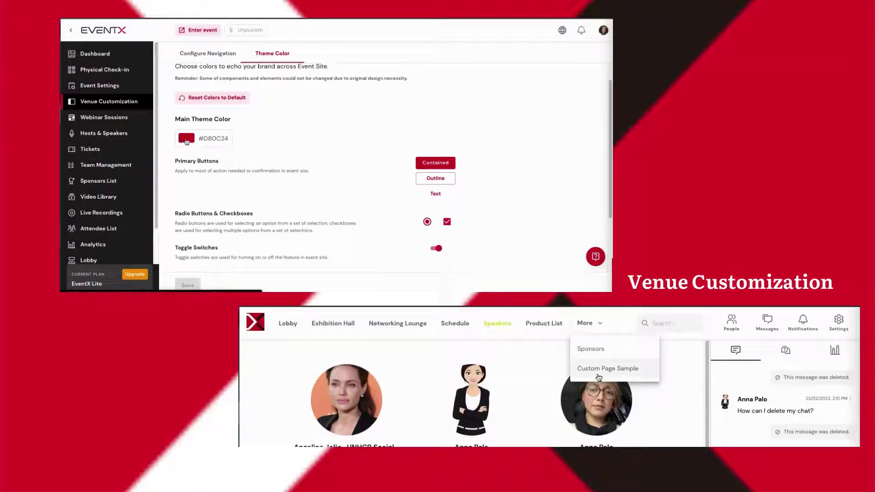
click(186, 139)
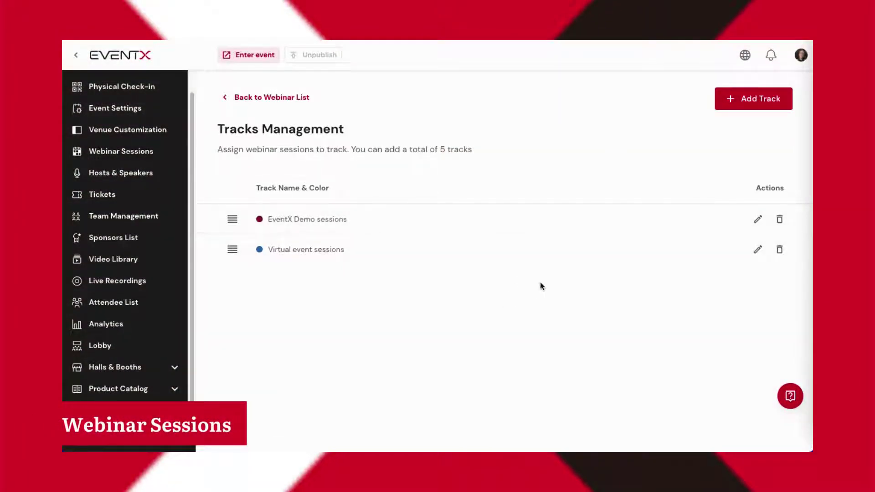
Start adding a webinar track, and review the Dacast Webinar's session information and live streaming tool settings
click(729, 99)
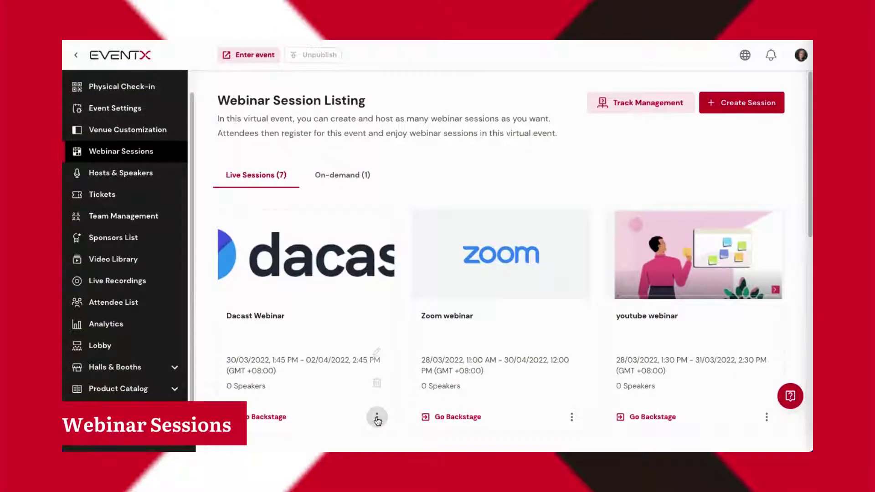
click(377, 354)
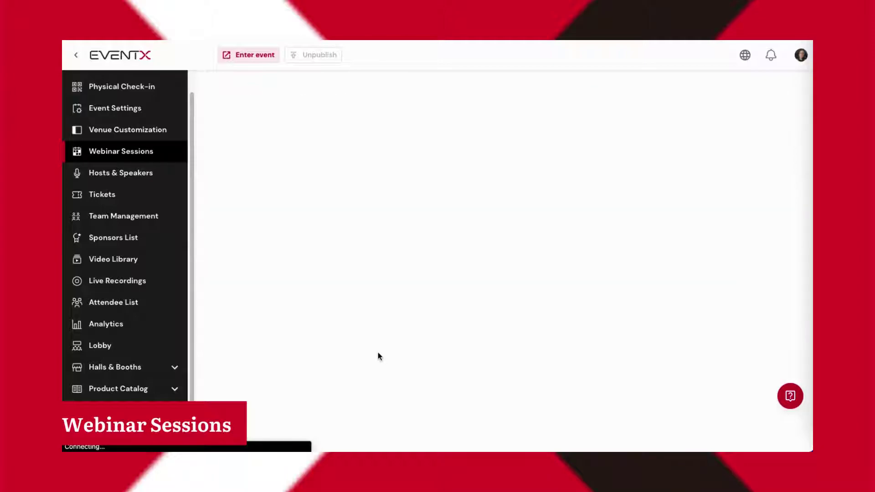
scroll(378, 353, down, 2)
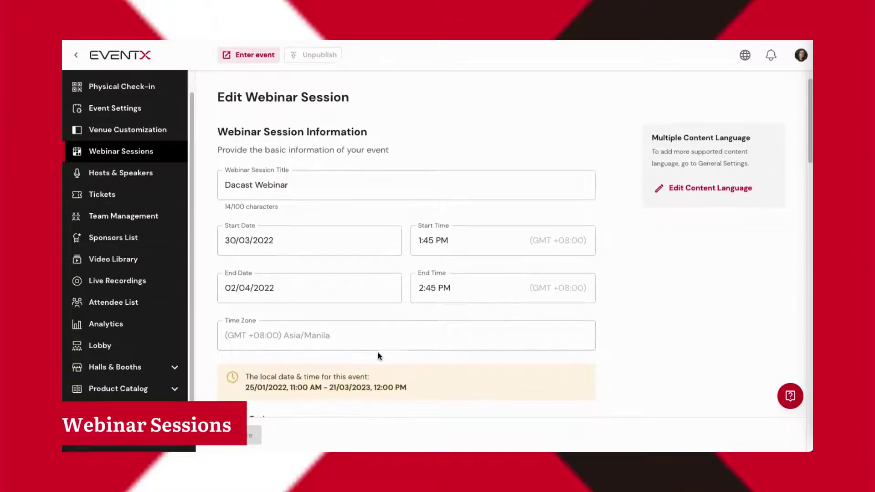
scroll(378, 355, down, 3)
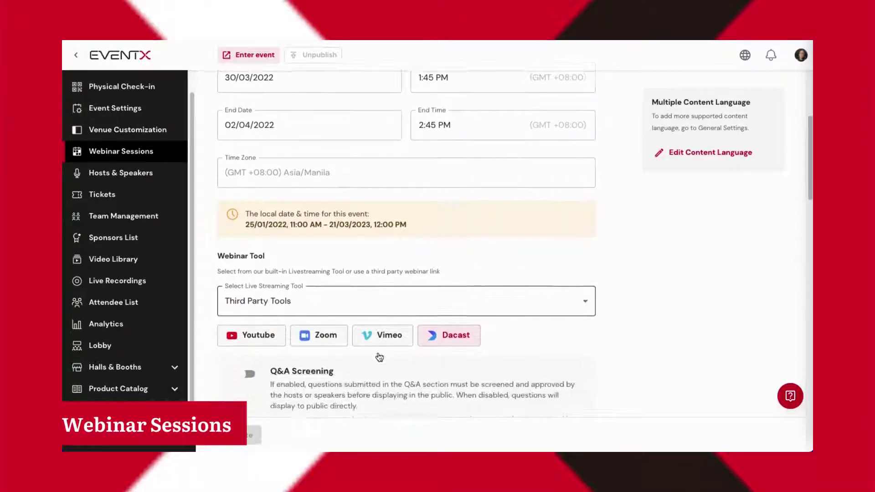
scroll(379, 356, down, 3)
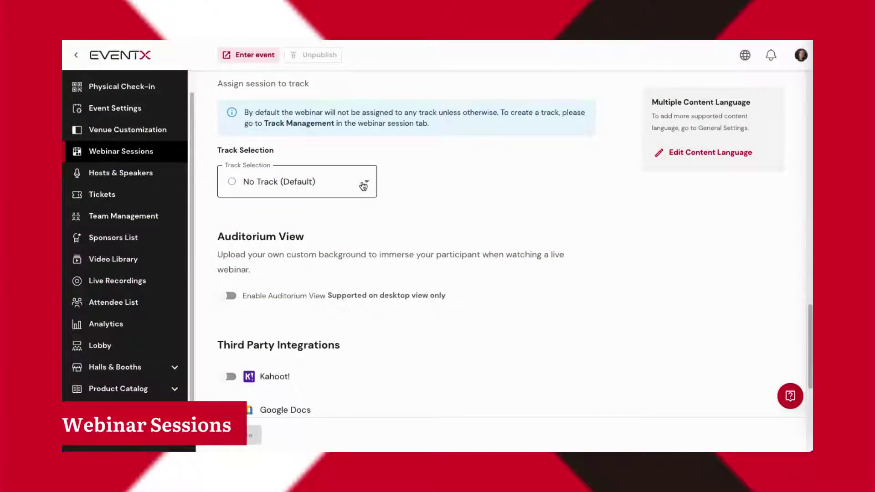
Review the Dacast Webinar's track choices, Auditorium View and third-party integrations, and view the on-demand webinar sessions
click(364, 183)
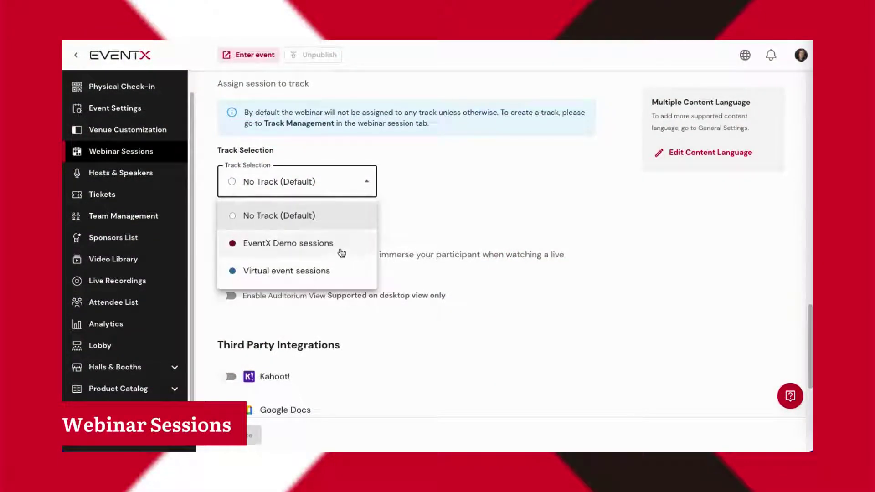
click(444, 237)
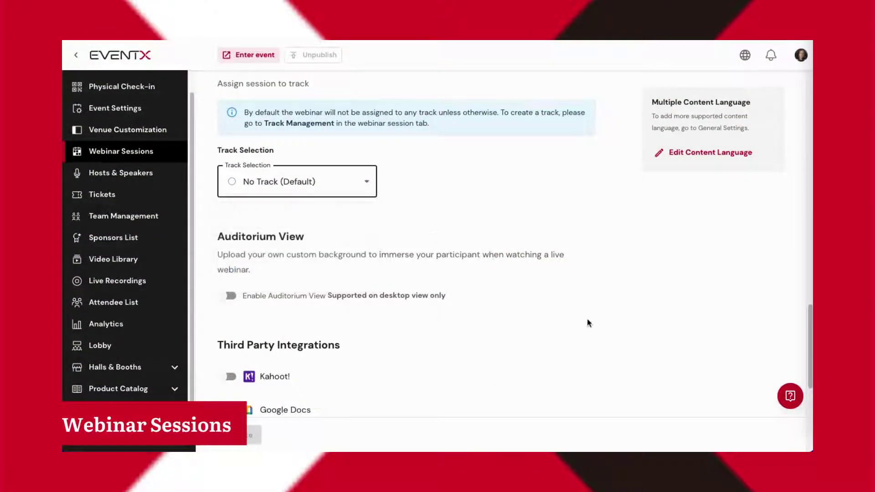
scroll(587, 318, down, 1)
scroll(587, 318, down, 2)
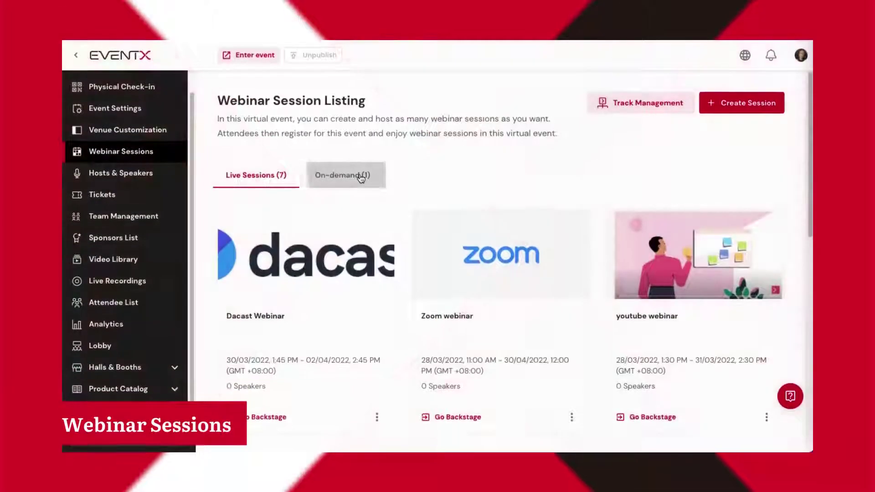
click(360, 178)
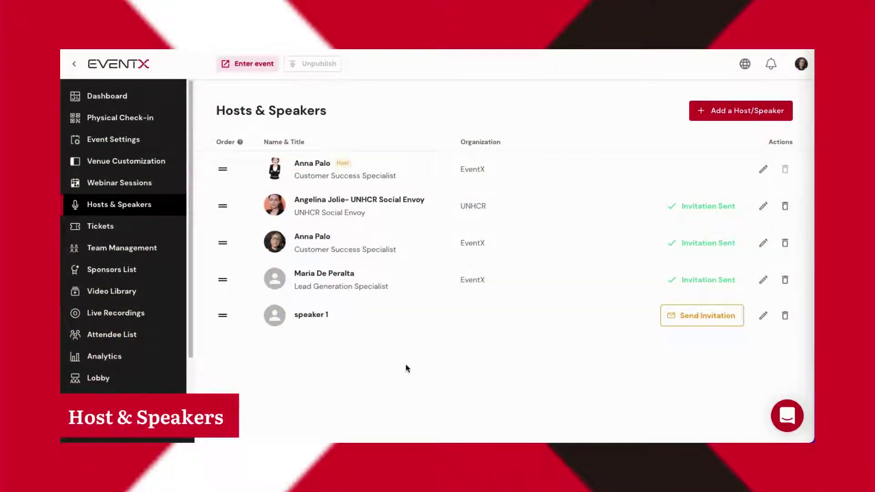
click(718, 116)
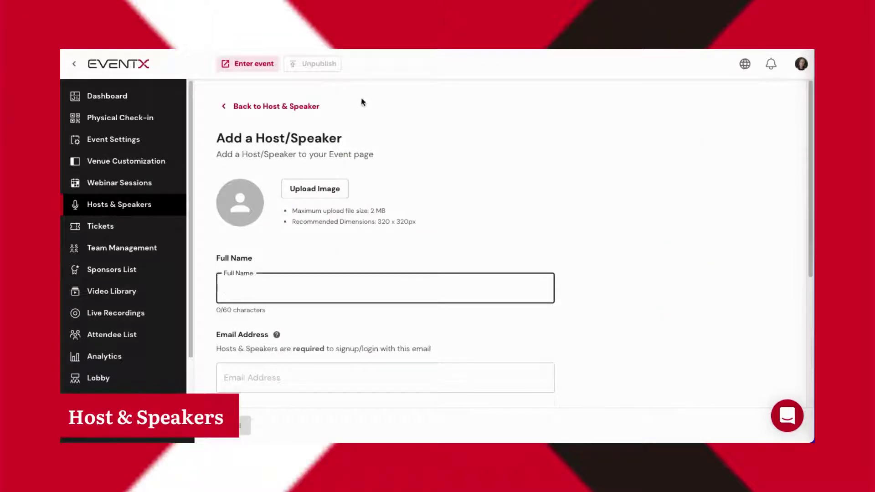
click(229, 107)
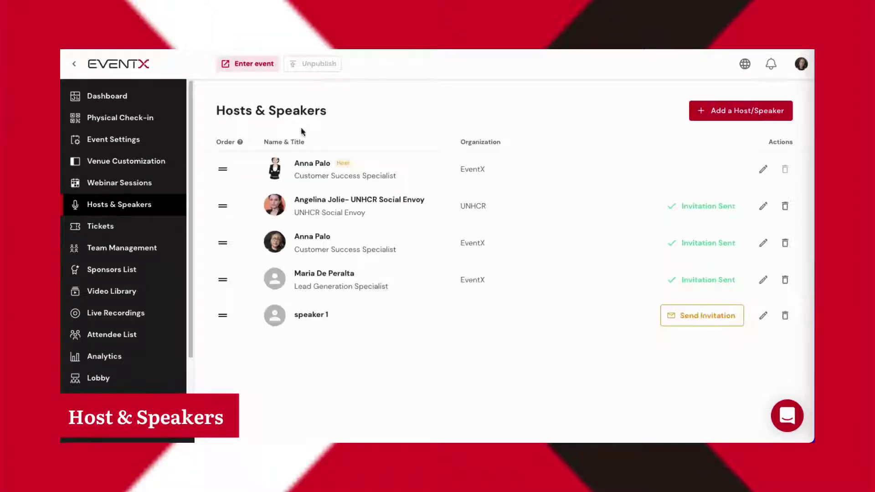
click(762, 209)
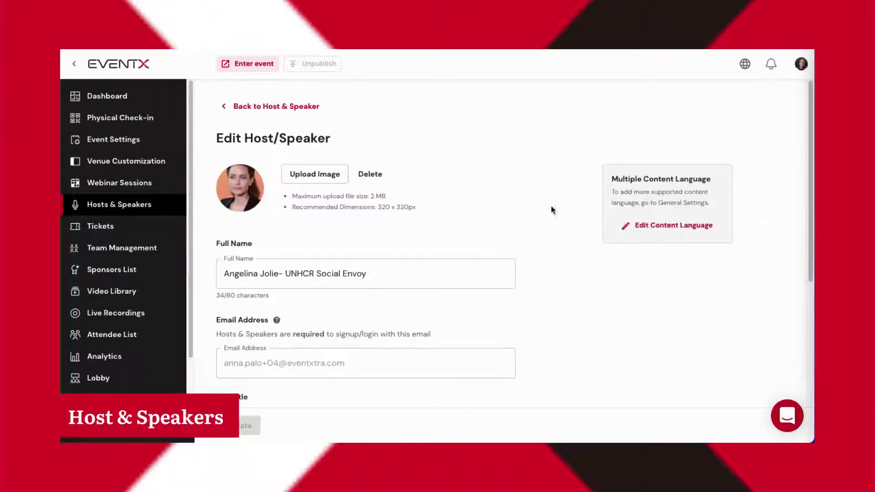
scroll(427, 239, down, 1)
scroll(392, 326, down, 1)
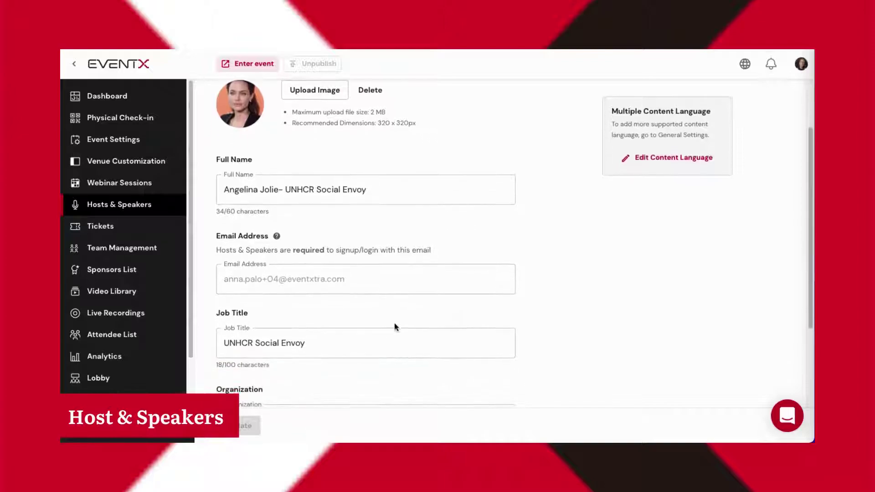
scroll(389, 327, down, 4)
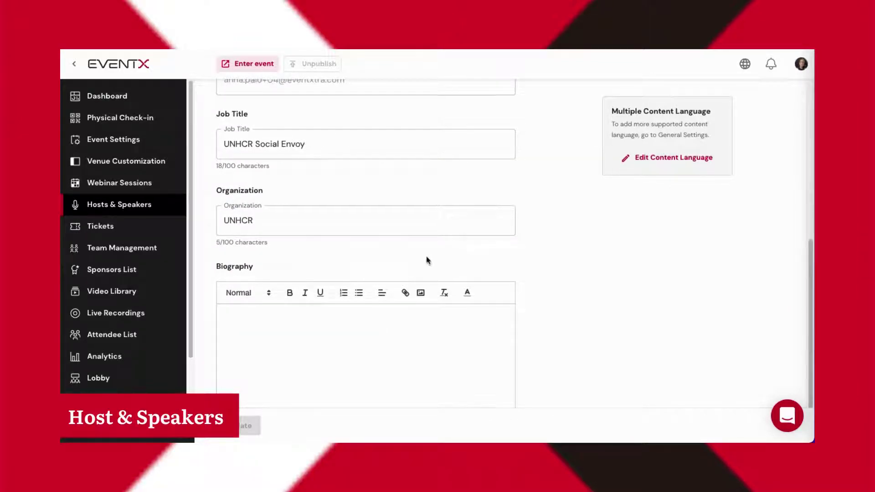
scroll(427, 261, up, 6)
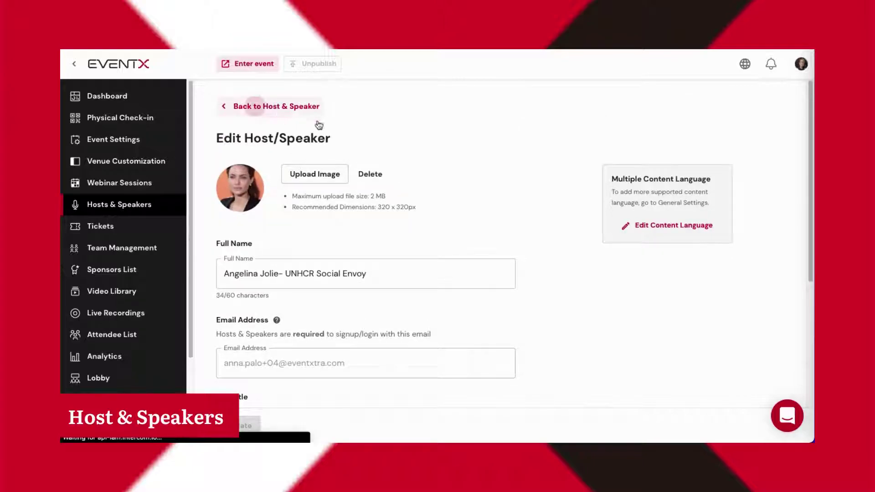
click(257, 107)
Reorder the speakers with the UNHCR Social Envoy first and the Lead Generation Specialist second, and send speaker 1 an invitation
drag(223, 206, 223, 171)
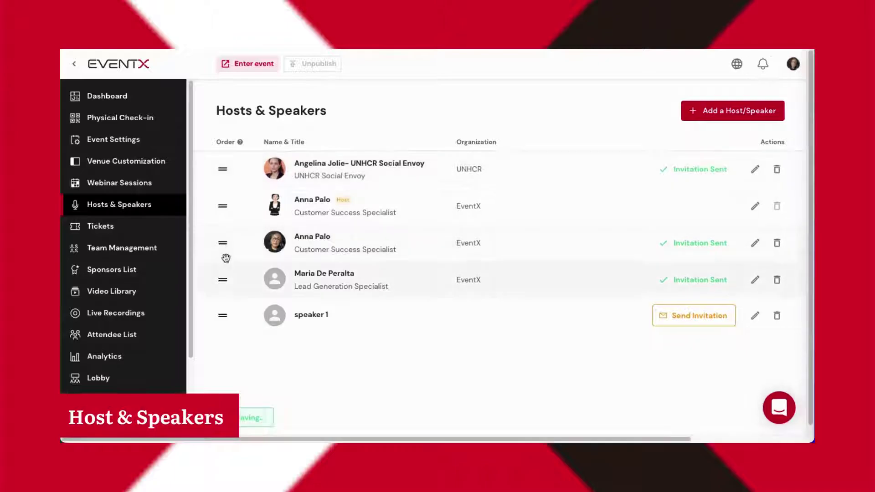
drag(222, 280, 223, 209)
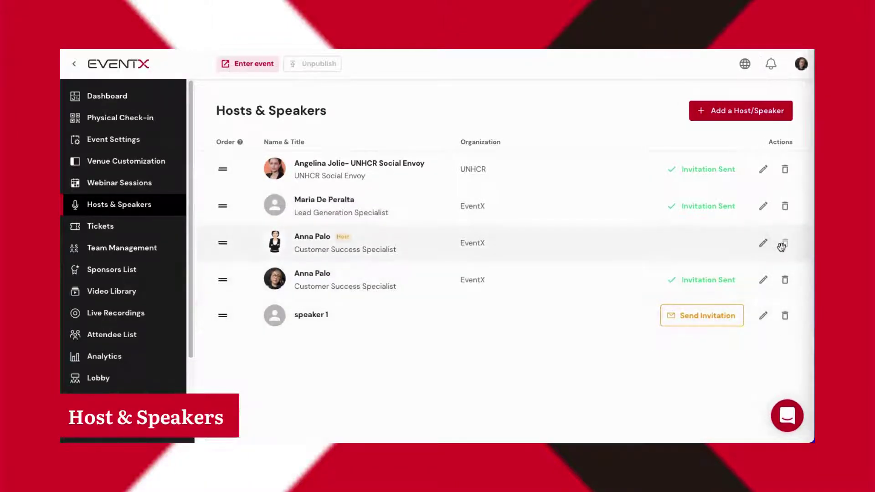
click(699, 319)
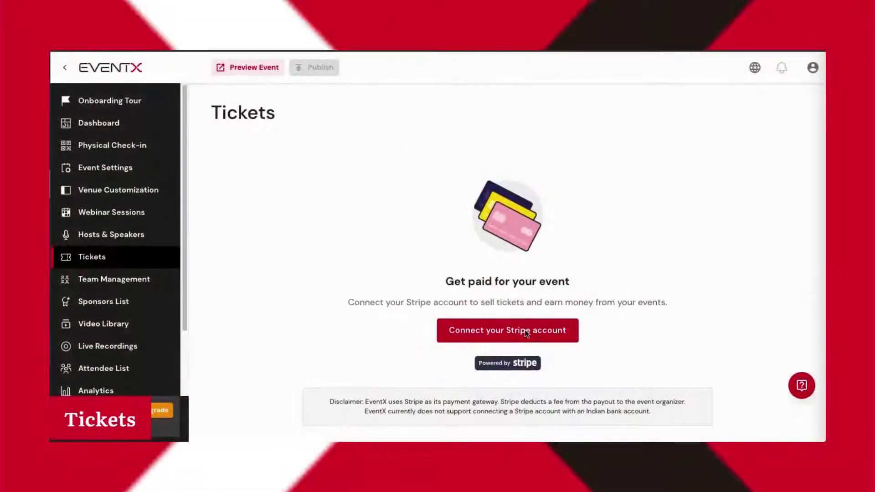
Connect a Stripe account for selling tickets and continue with the organizer's e-mail
click(504, 334)
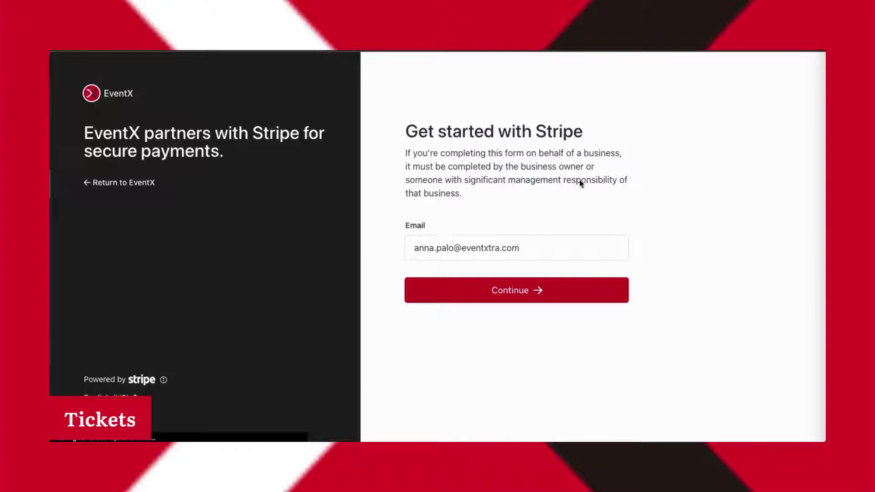
click(527, 297)
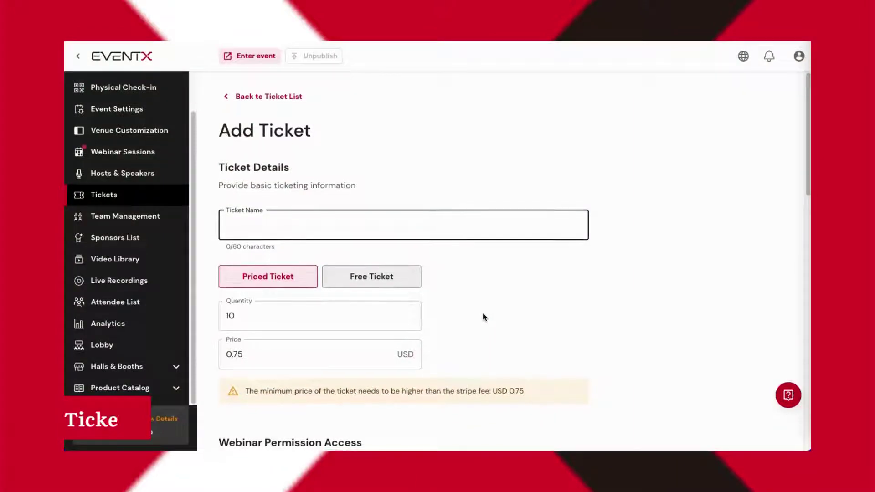
Review the Add Ticket form, covering the quantity and price, webinar and physical session access, sale time and ticket description
scroll(497, 315, down, 1)
scroll(565, 314, down, 3)
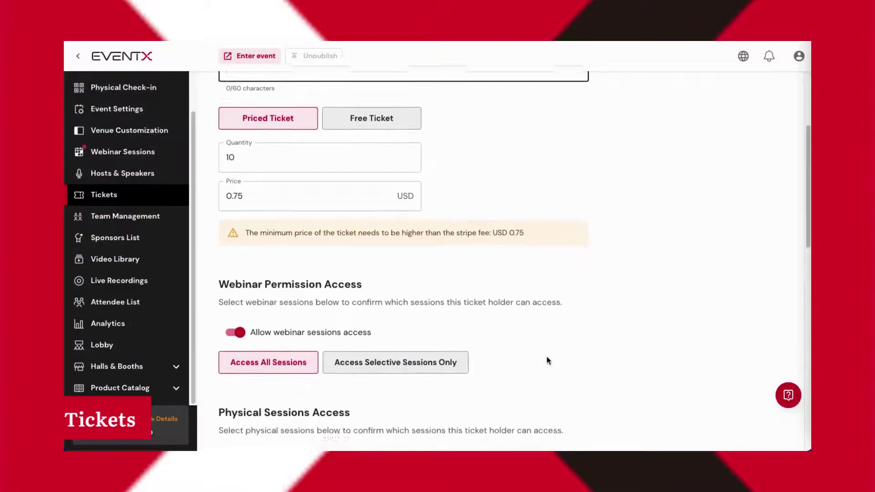
scroll(544, 357, down, 2)
scroll(494, 292, down, 4)
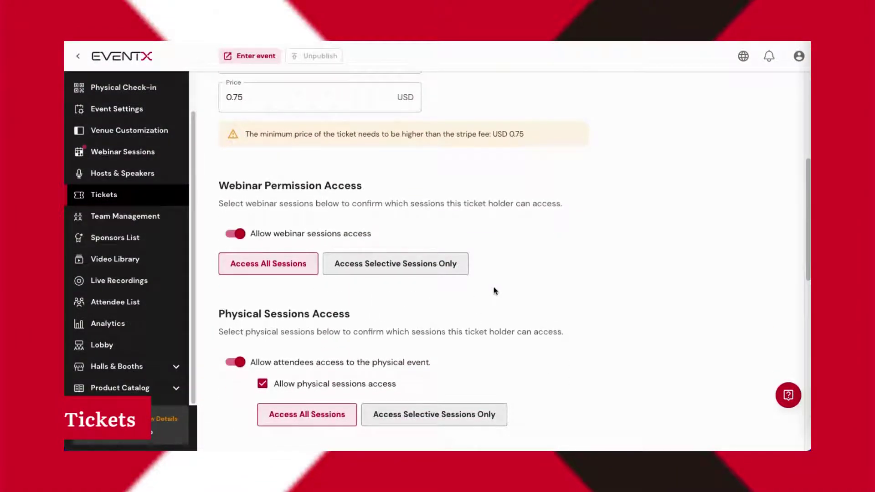
scroll(559, 332, down, 3)
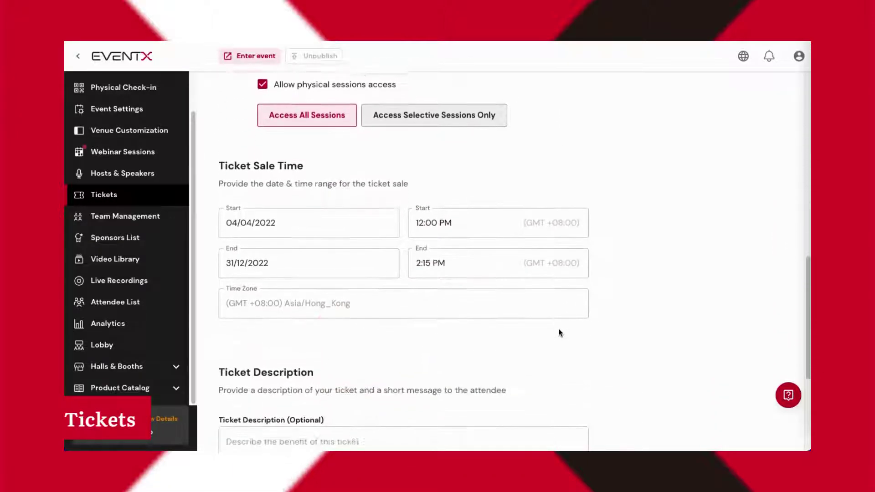
scroll(558, 329, down, 3)
scroll(558, 329, down, 3)
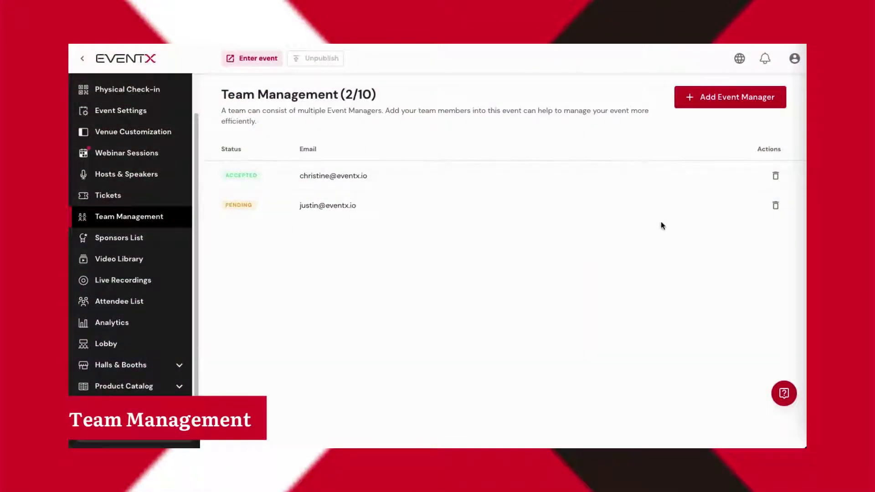
Start adding an event manager to the event's team
click(698, 97)
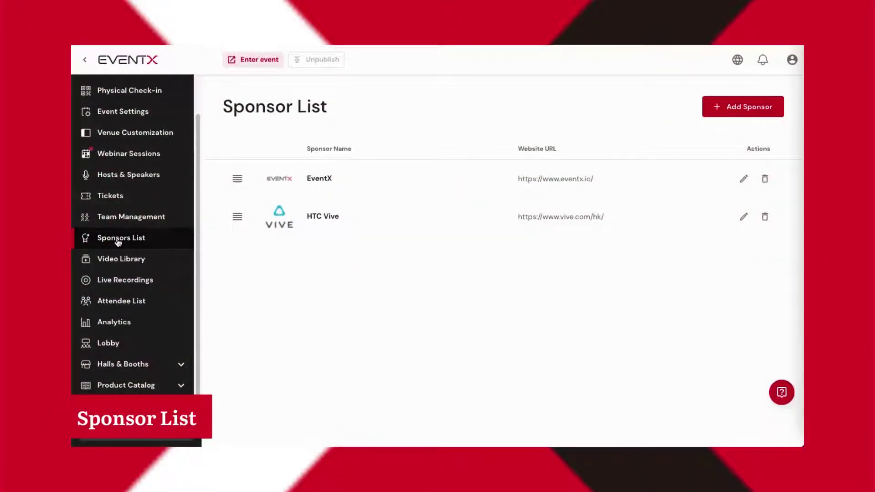
Try repositioning EventX in the Sponsor List, and start adding a sponsor
mouse_move(237, 178)
mouse_down()
mouse_move(236, 228)
mouse_move(237, 183)
mouse_up()
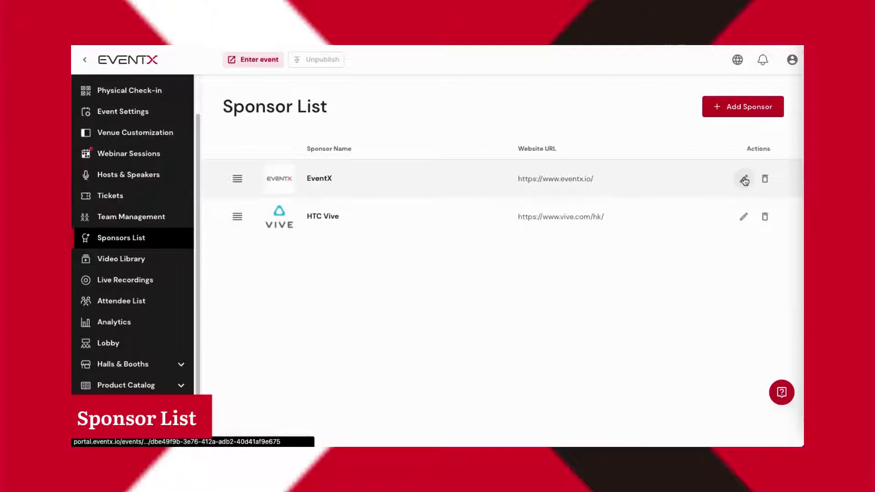
click(730, 108)
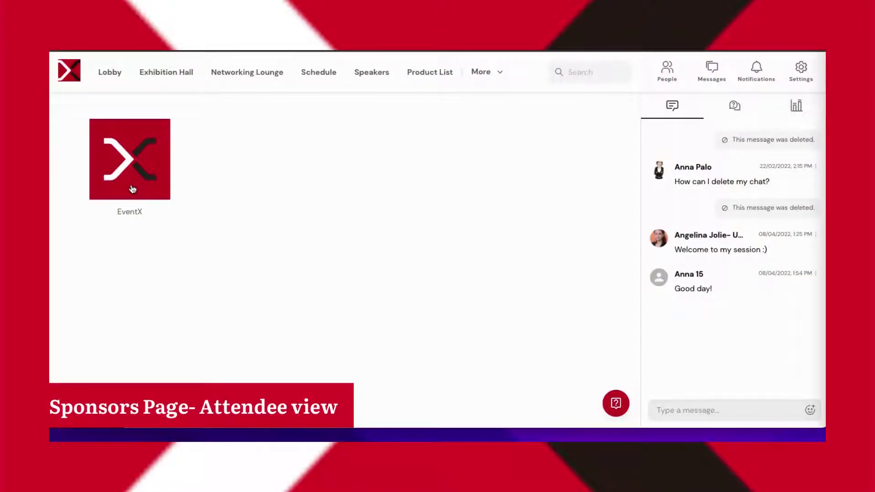
Visit the EventX sponsor from the attendee's Sponsors page, and view the video library in the webinar backstage
click(132, 188)
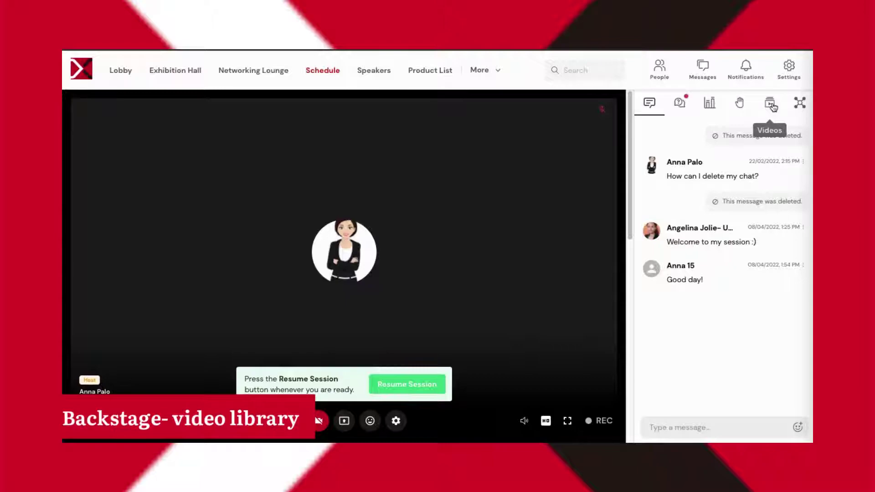
click(771, 105)
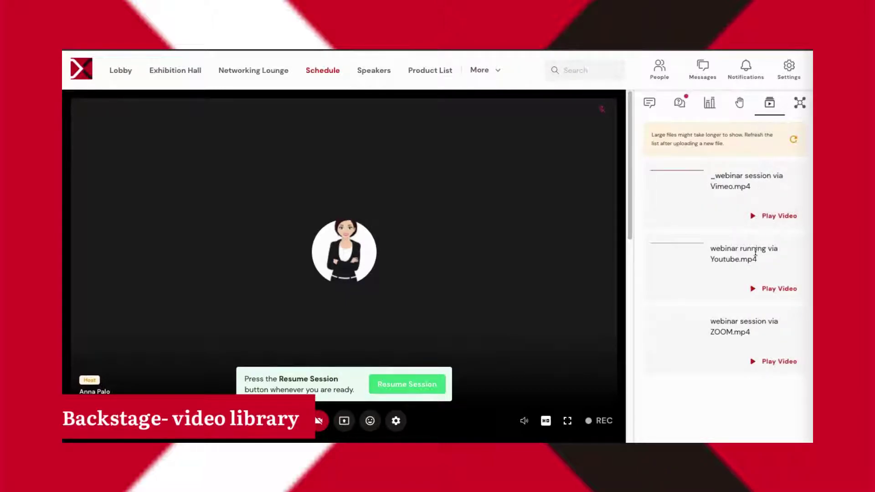
Expand the EventX Livestream Demo session in Live Recordings to view its recorded files
click(767, 225)
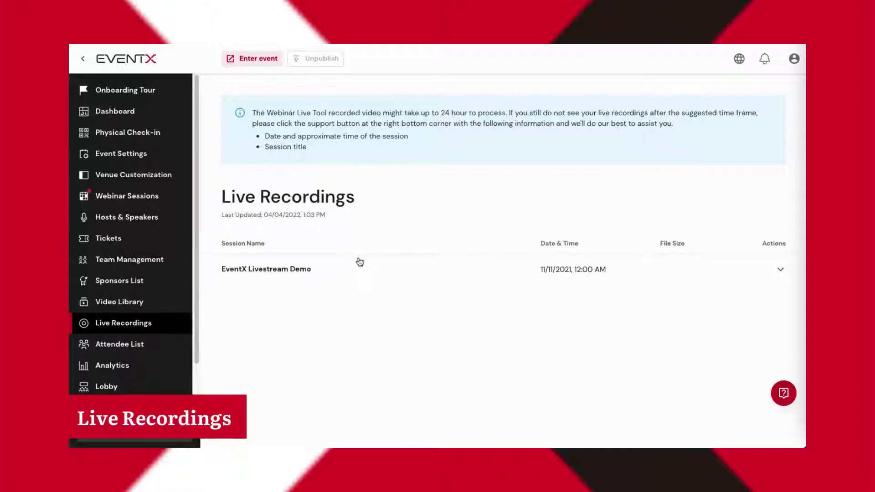
click(780, 271)
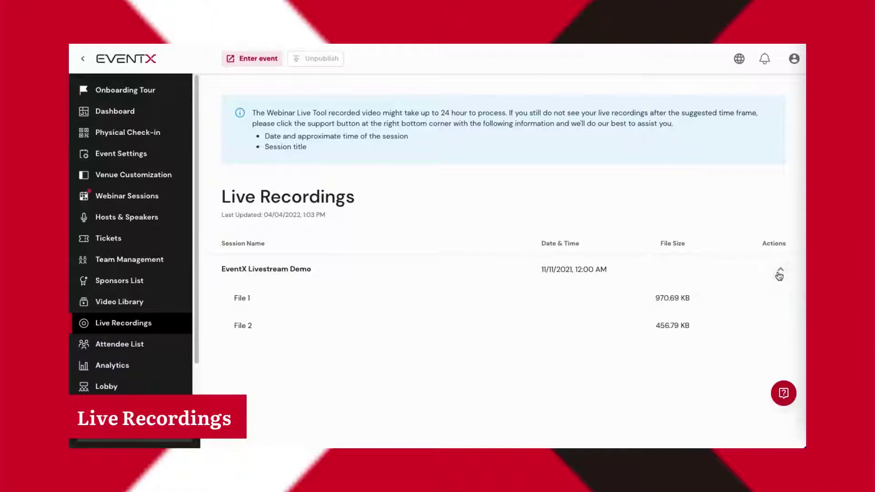
mouse_move(774, 305)
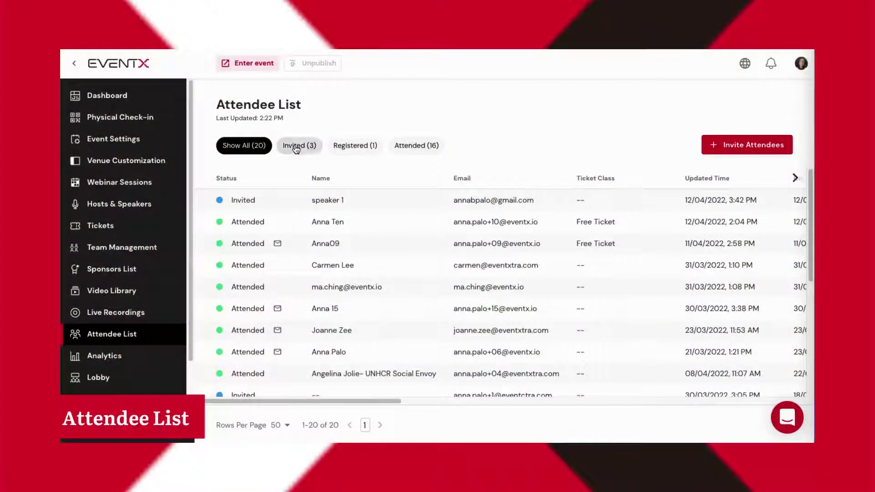
Filter the Attendee List by Invited, Registered and Attended status in turn
click(296, 146)
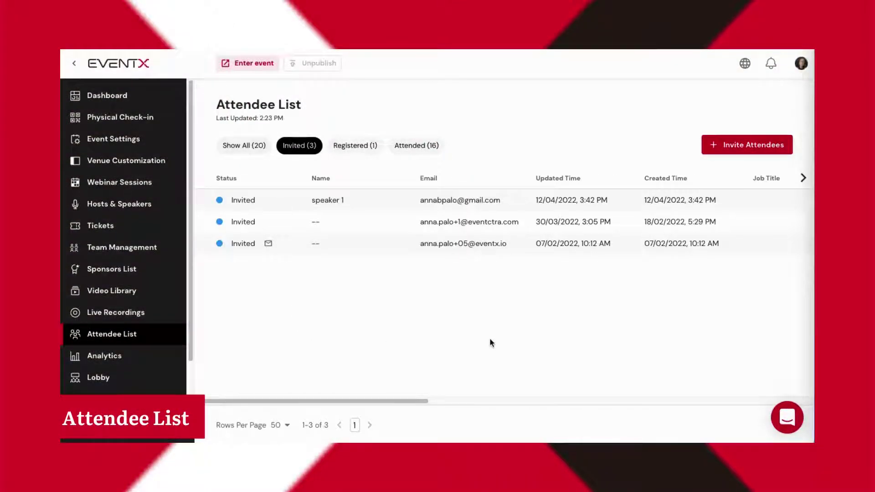
click(358, 147)
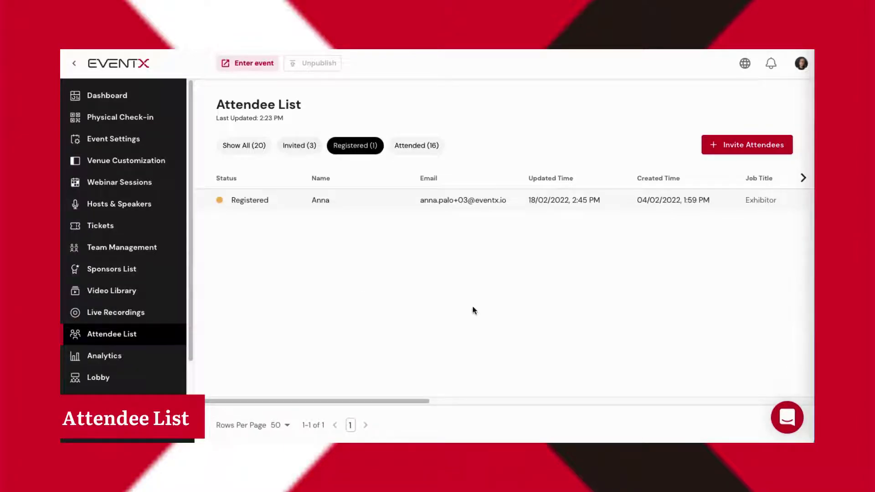
click(420, 148)
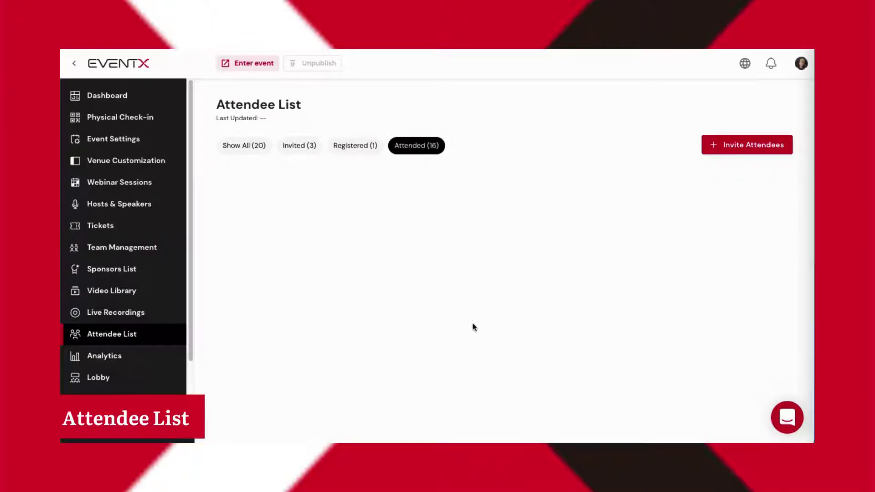
Check the ways to invite new attendees, including manual email input, and return to the choice of invitation types
click(734, 150)
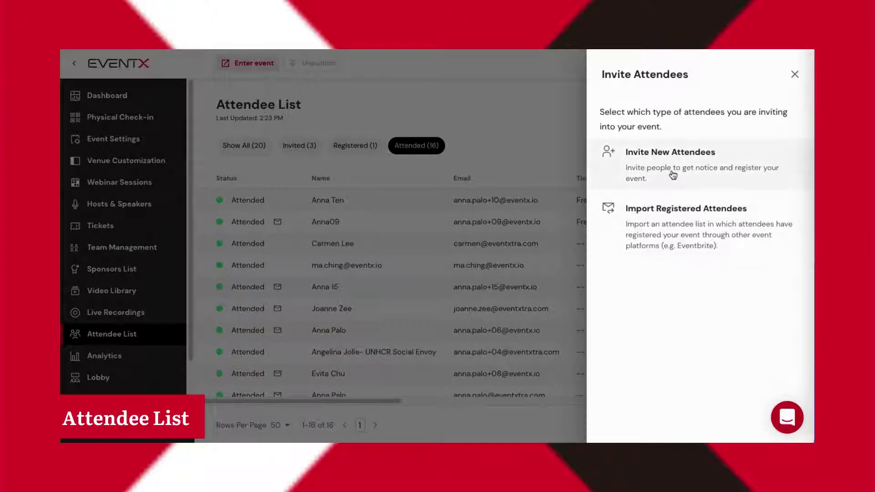
click(673, 174)
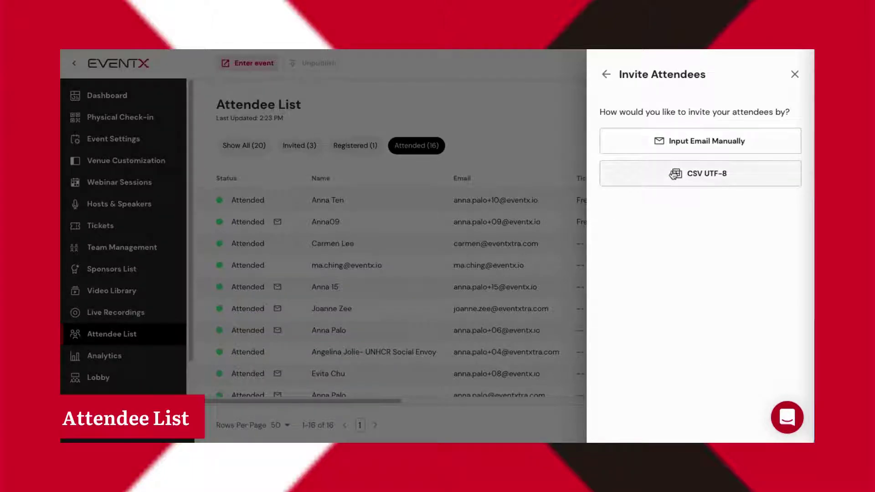
click(691, 141)
click(608, 75)
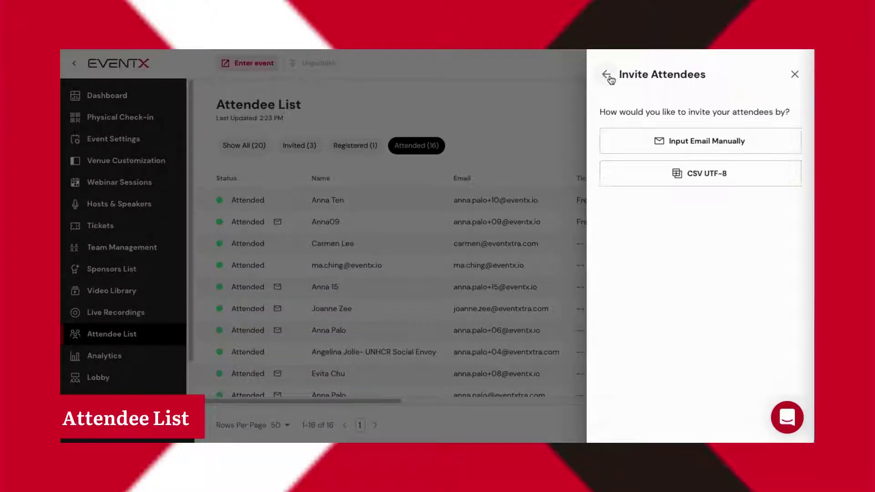
click(608, 75)
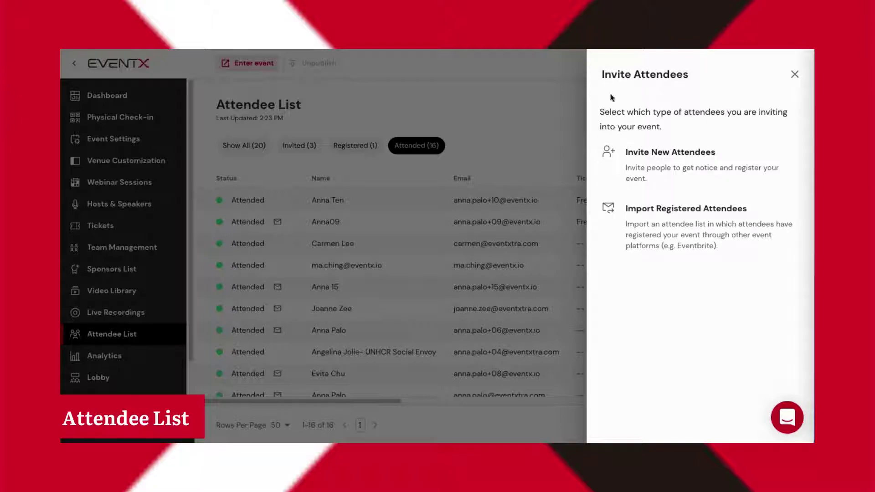
Start importing registered attendees, checking the ticket types and switching off Send Confirmation Email, and close the form without importing
click(640, 220)
scroll(650, 318, down, 5)
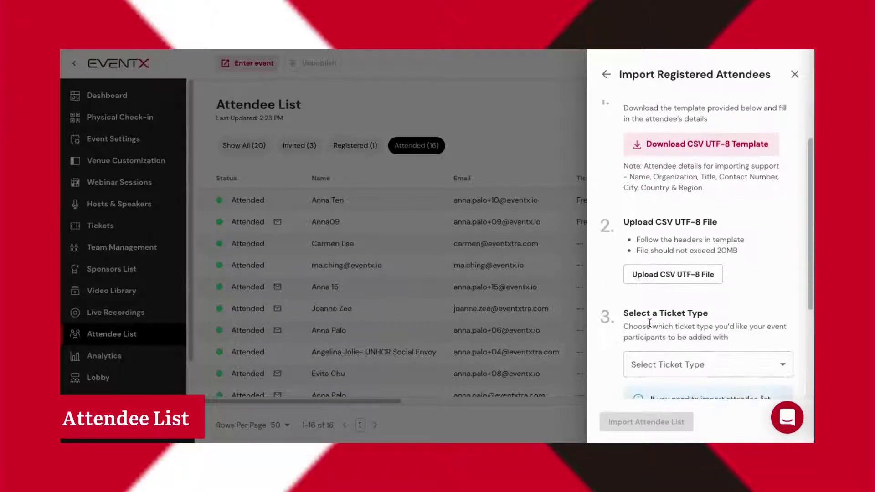
click(676, 216)
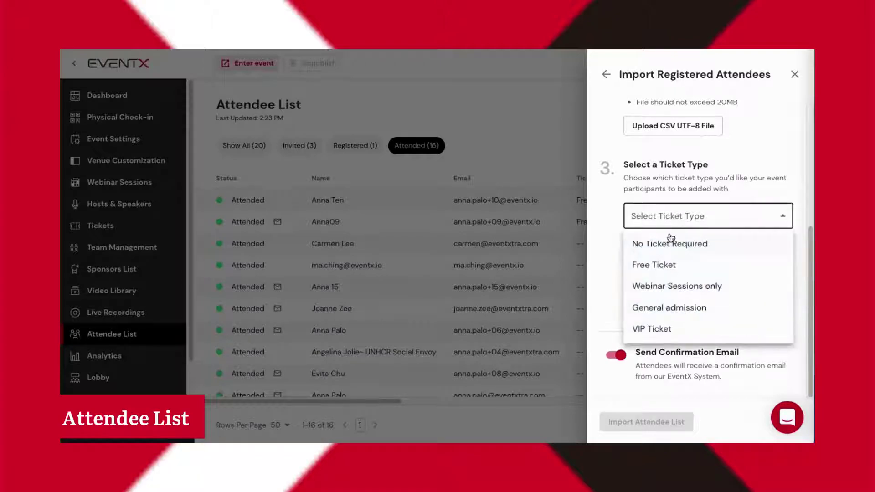
click(612, 305)
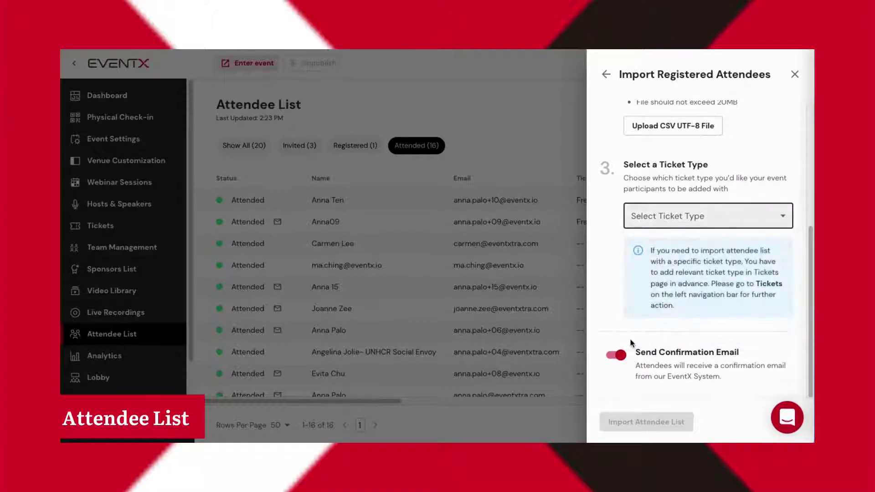
click(629, 360)
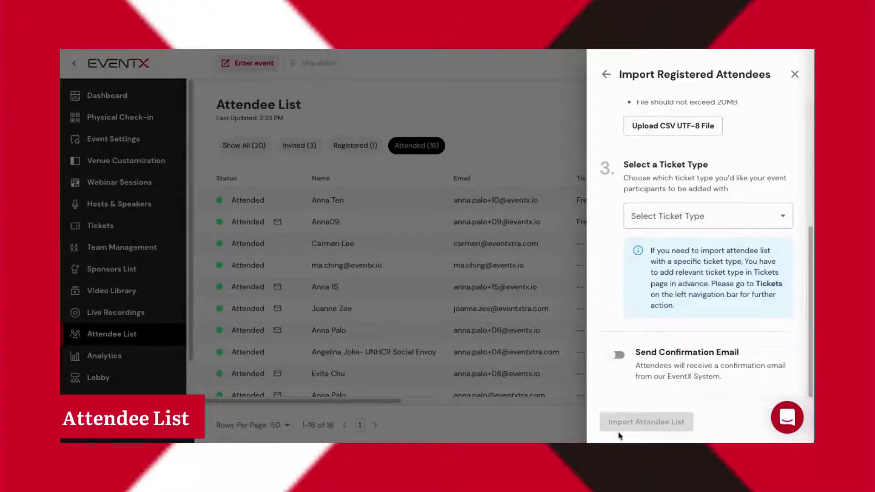
click(608, 75)
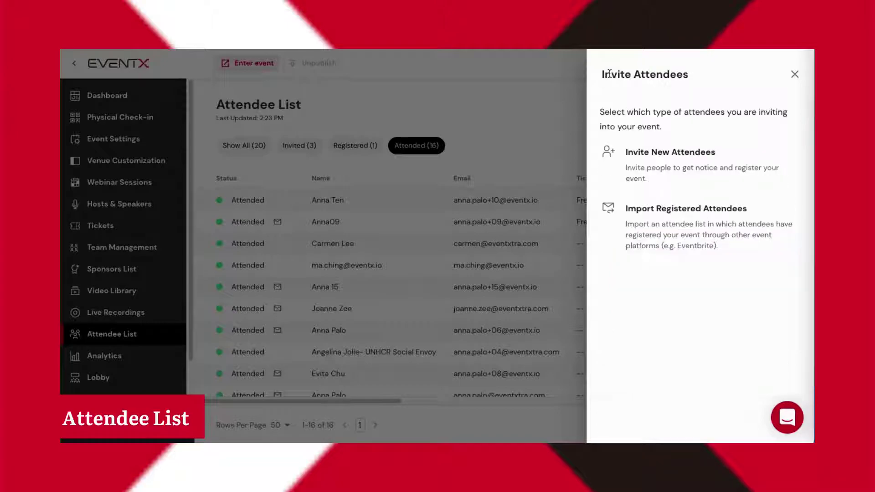
click(795, 75)
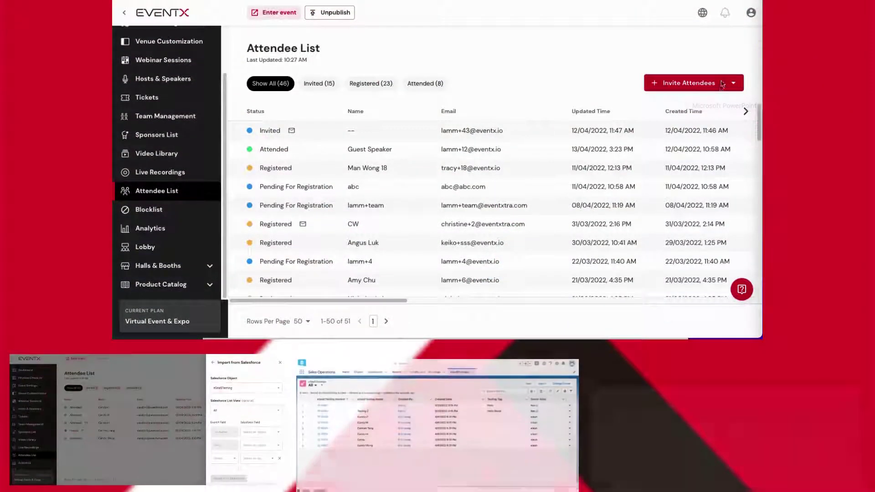
Check the Salesforce options for importing registered attendees and exporting the attendee list
click(687, 85)
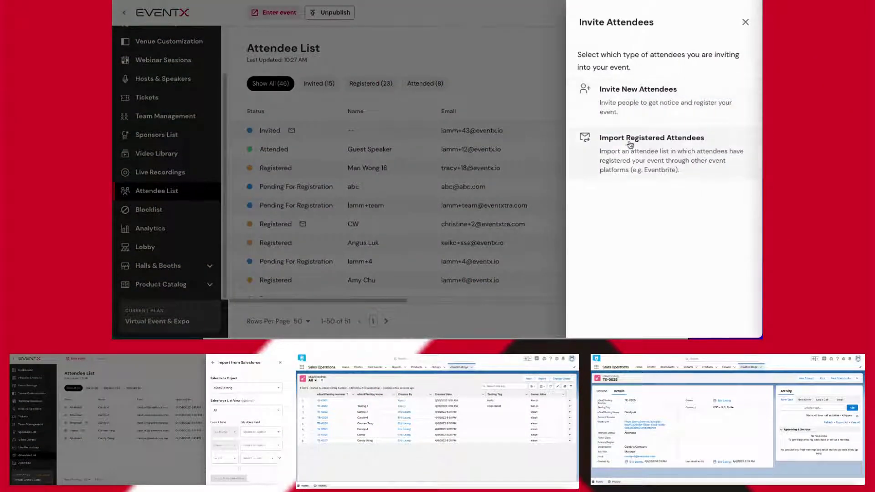
click(628, 151)
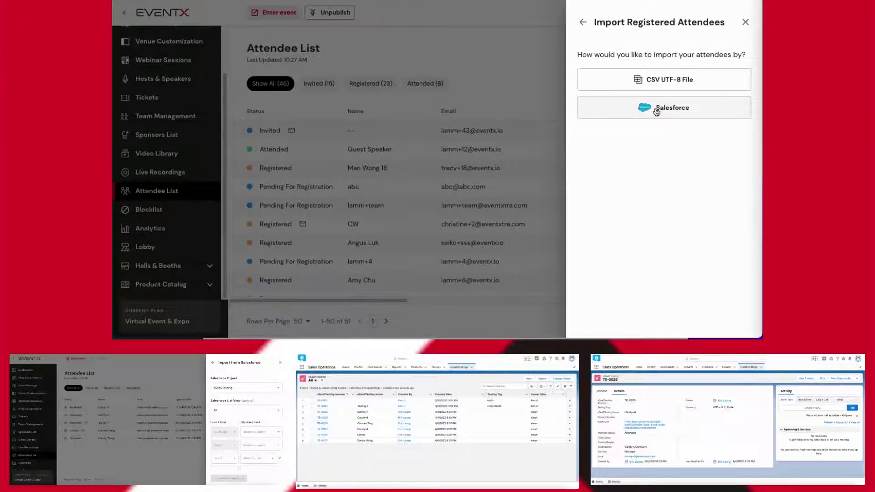
click(744, 23)
click(733, 83)
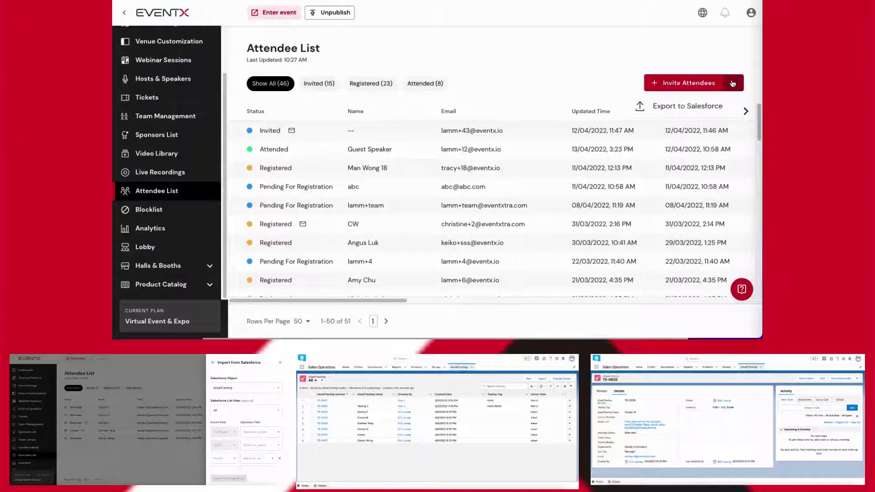
click(692, 106)
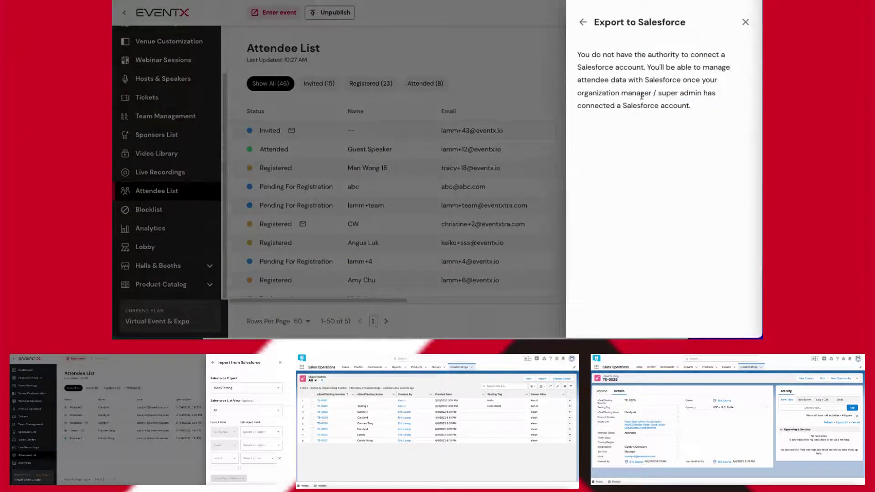
click(746, 22)
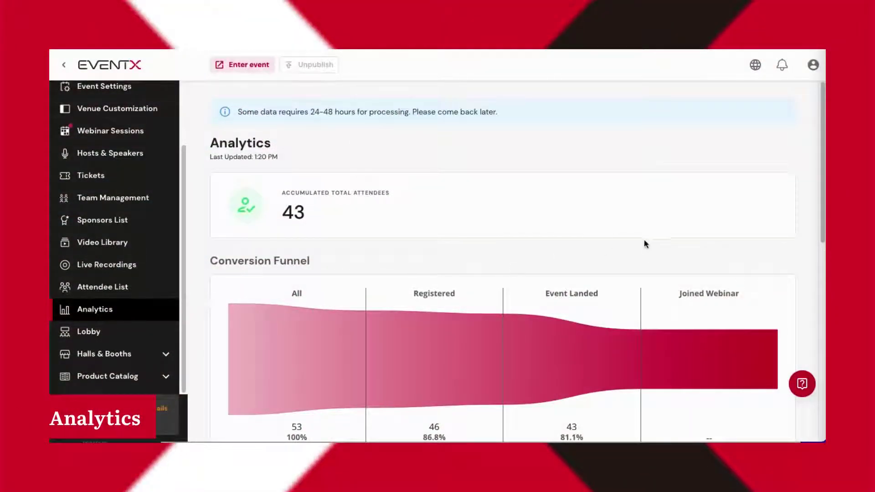
Review the event's Analytics page, covering total attendees, the Conversion Funnel and the Landing Page Statistic
scroll(742, 220, down, 1)
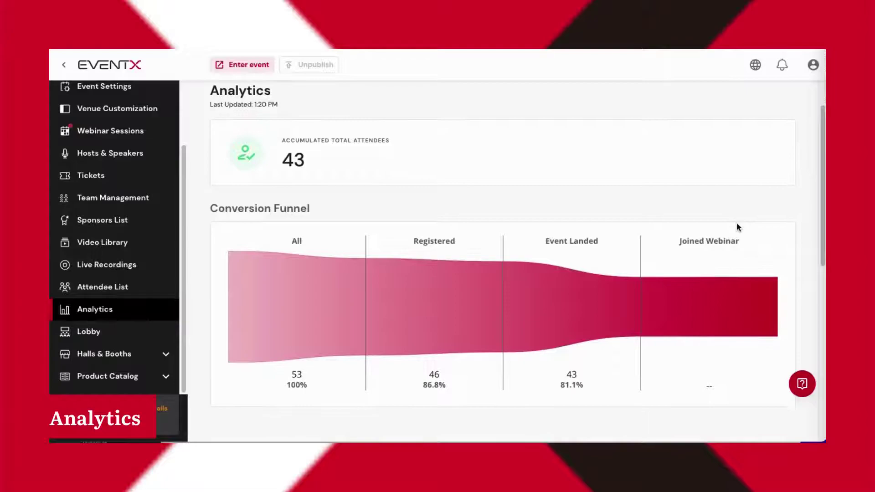
scroll(738, 226, down, 2)
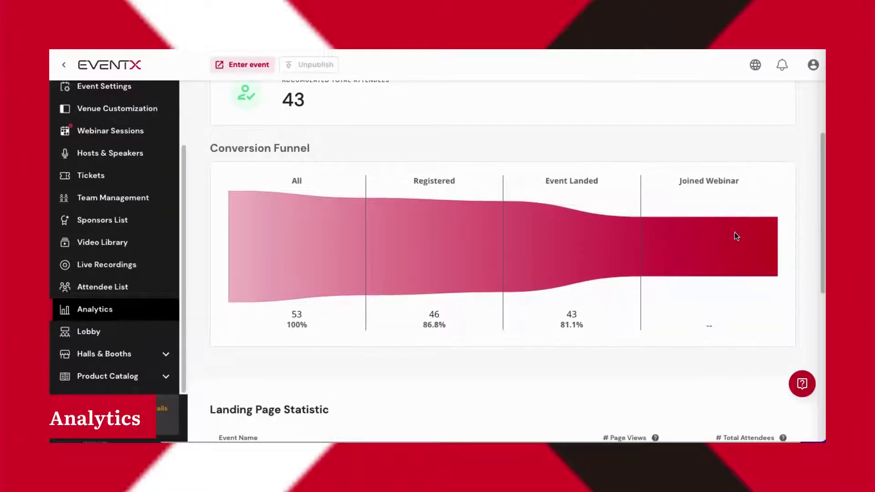
scroll(669, 313, down, 1)
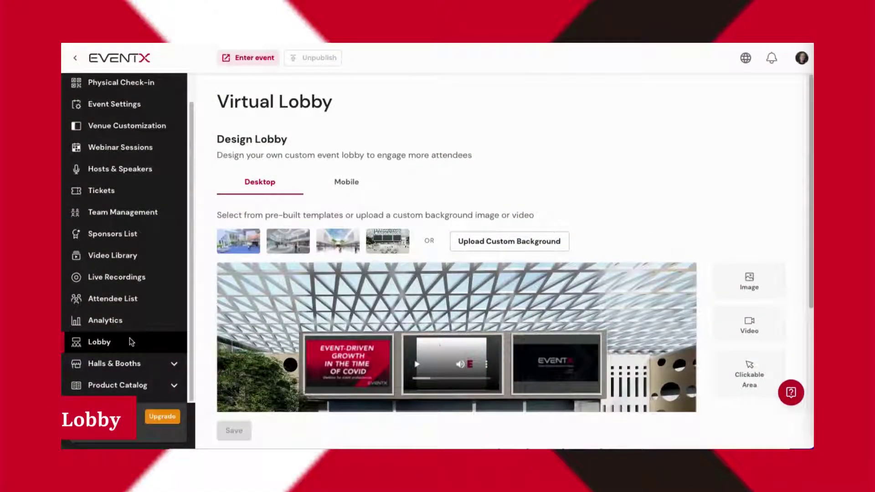
Preview each of the four pre-built background templates for the desktop Virtual Lobby, finishing on the fourth
scroll(757, 183, down, 1)
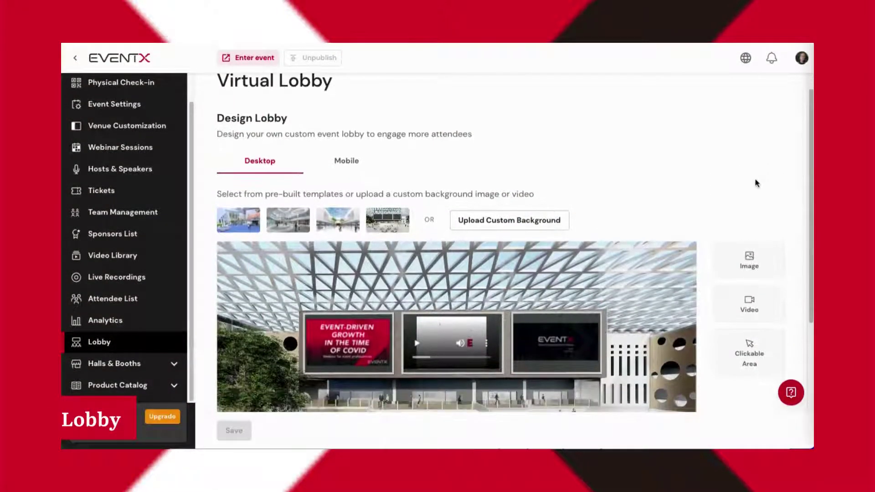
scroll(755, 183, down, 5)
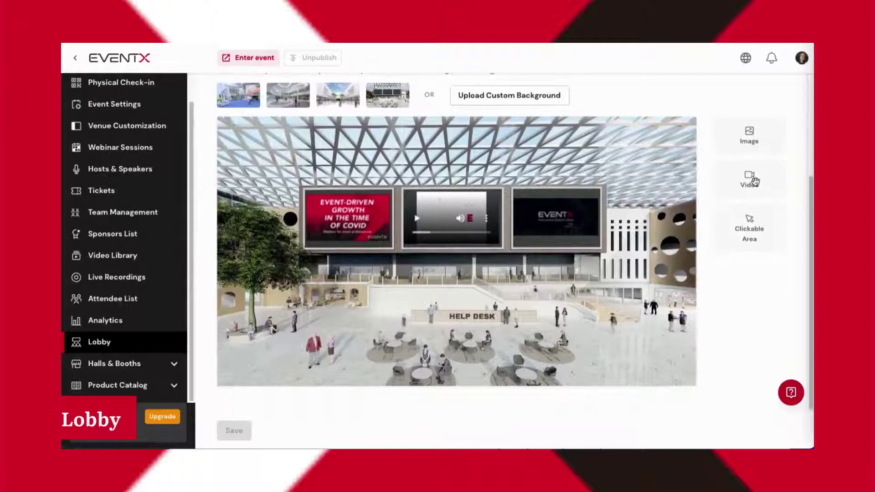
scroll(729, 200, up, 3)
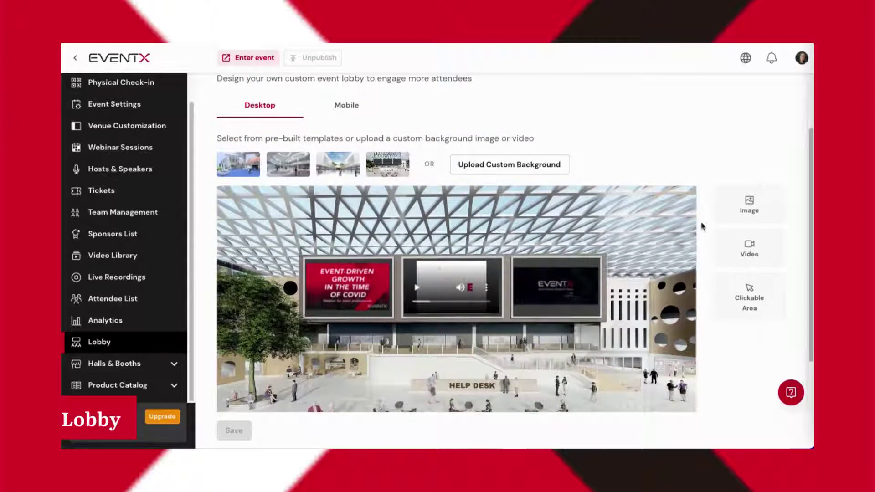
click(248, 167)
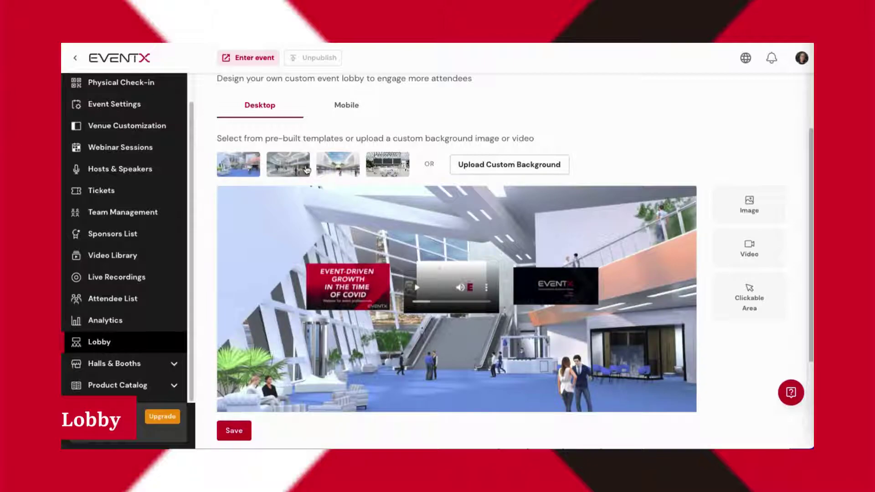
click(294, 169)
click(352, 171)
click(394, 172)
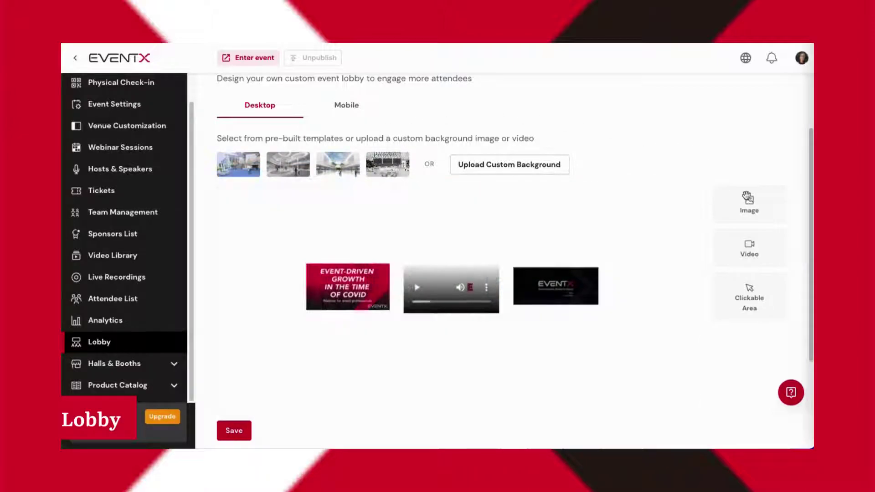
Try moving the Image, Video and Clickable Area elements available for the desktop lobby design
mouse_move(750, 208)
mouse_down()
mouse_move(353, 282)
mouse_move(532, 278)
mouse_move(766, 201)
mouse_up()
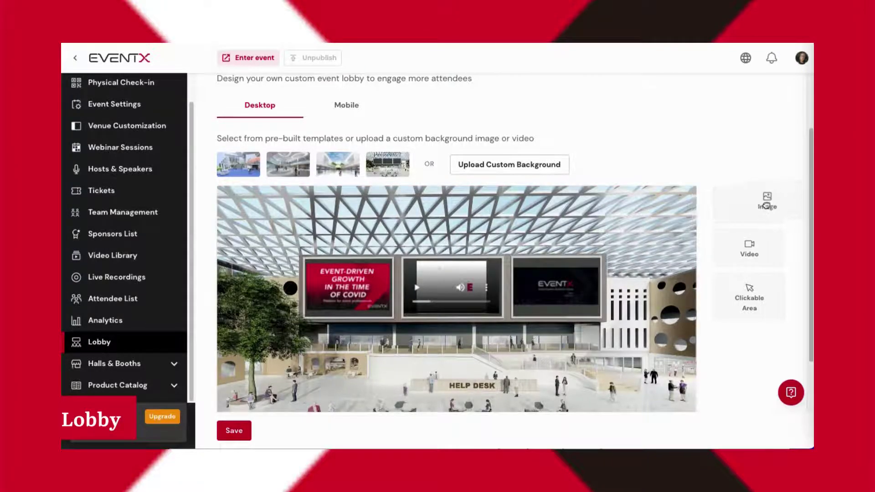
drag(762, 233, 746, 246)
drag(749, 297, 744, 271)
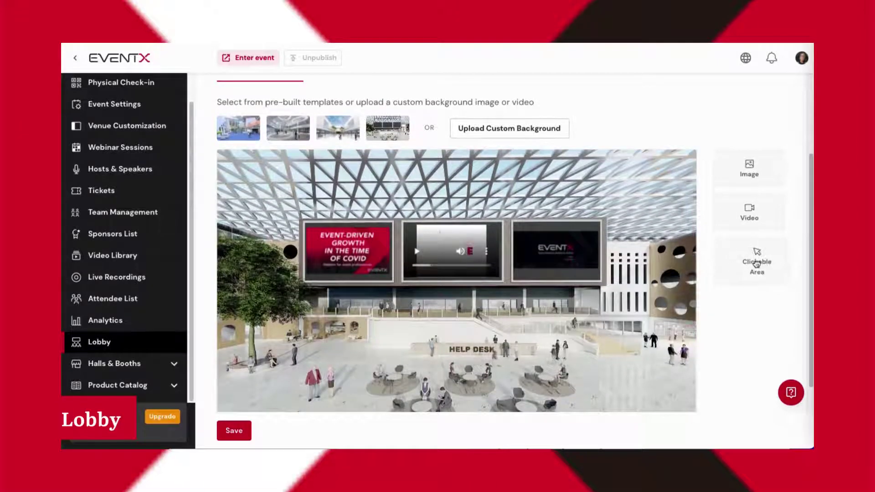
scroll(731, 149, up, 1)
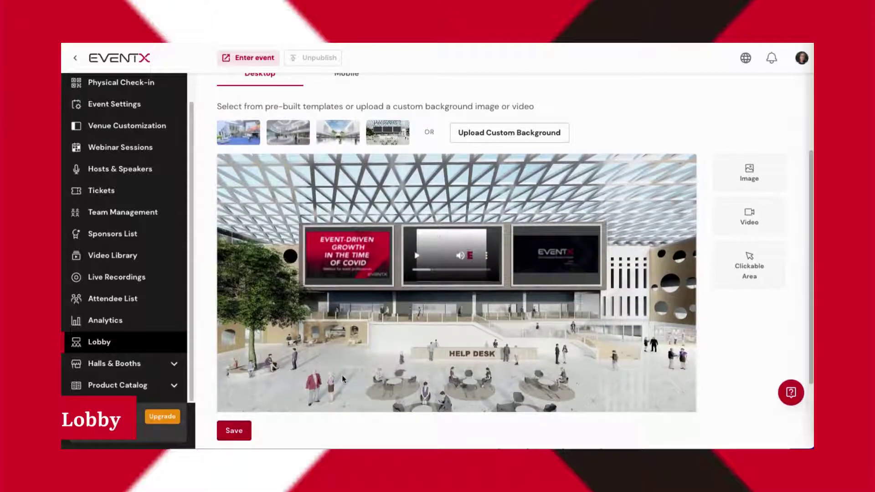
View the mobile lobby design and the block types that can be added, and close the Add Block dialog
scroll(345, 273, up, 3)
click(346, 185)
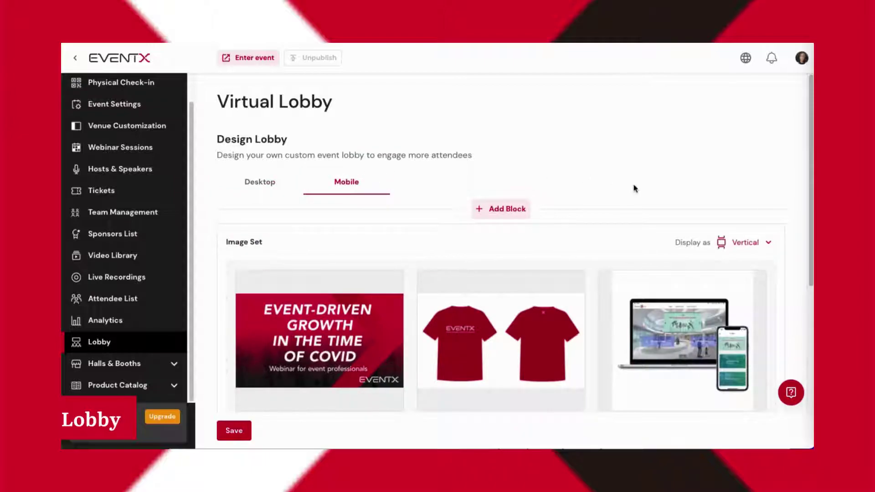
scroll(593, 193, down, 1)
click(498, 188)
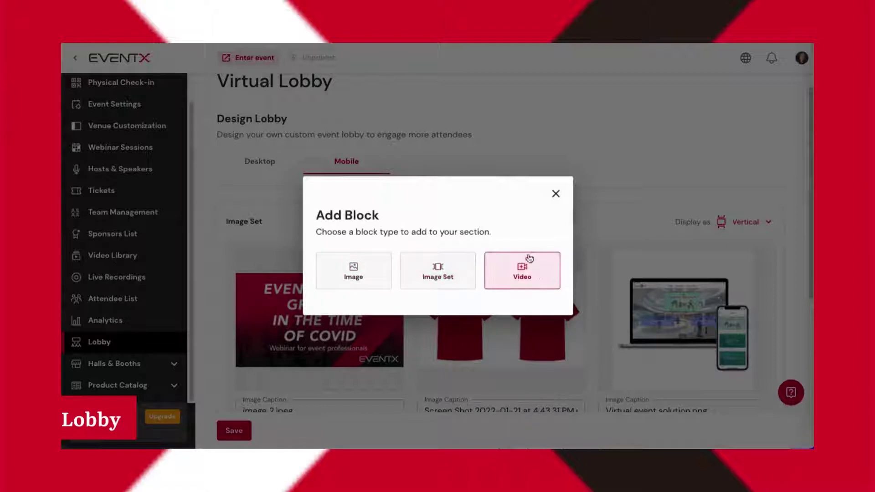
click(555, 194)
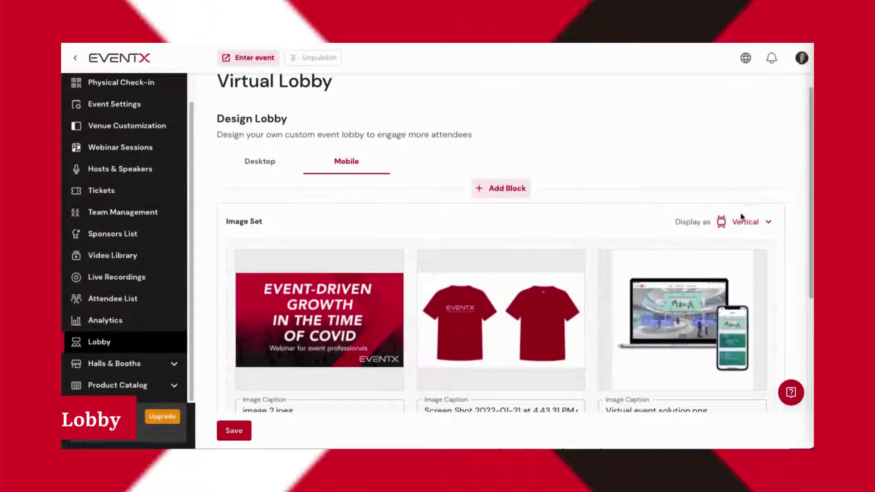
Display the mobile lobby's Image Set as a Carousel and try its Speed and Autoplay options
click(764, 226)
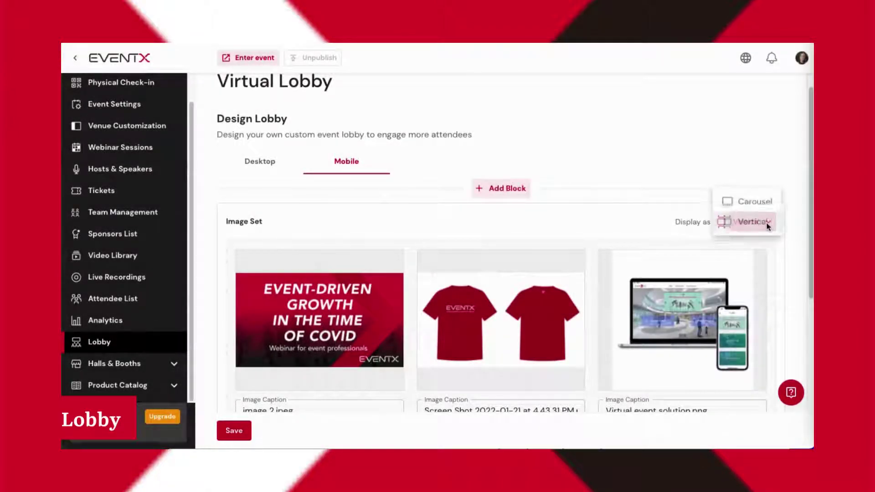
click(758, 200)
mouse_move(766, 264)
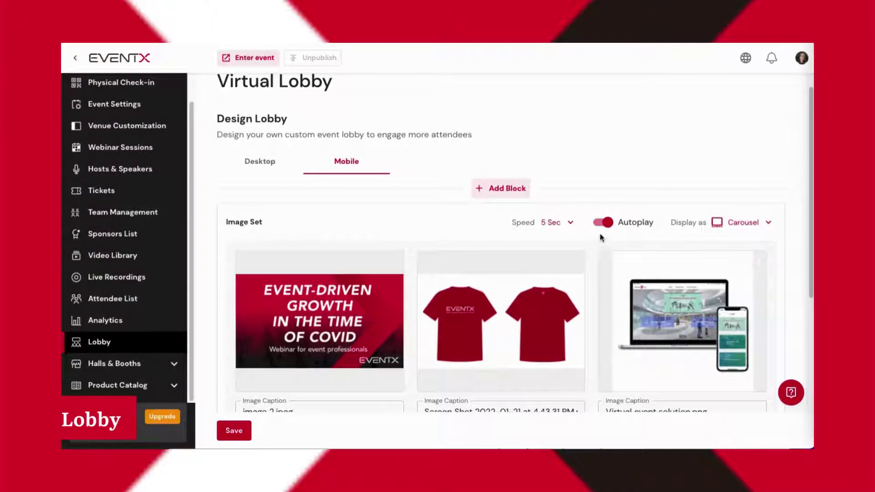
click(564, 227)
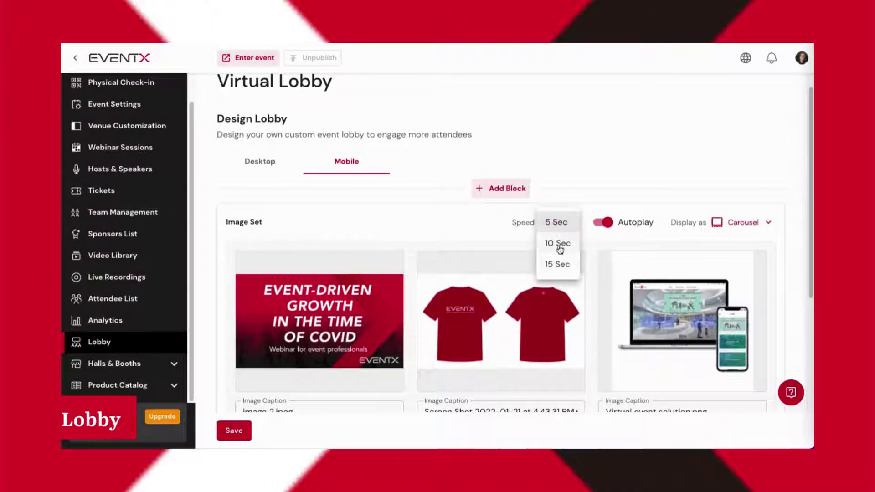
click(590, 215)
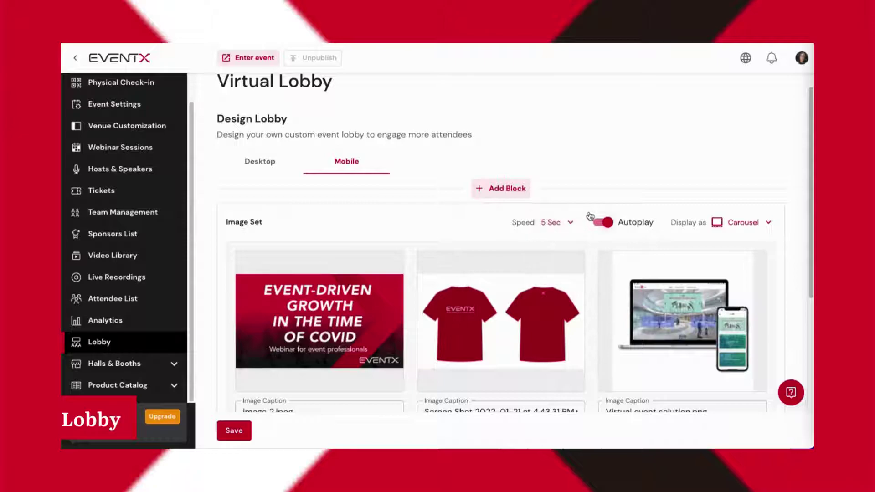
click(601, 224)
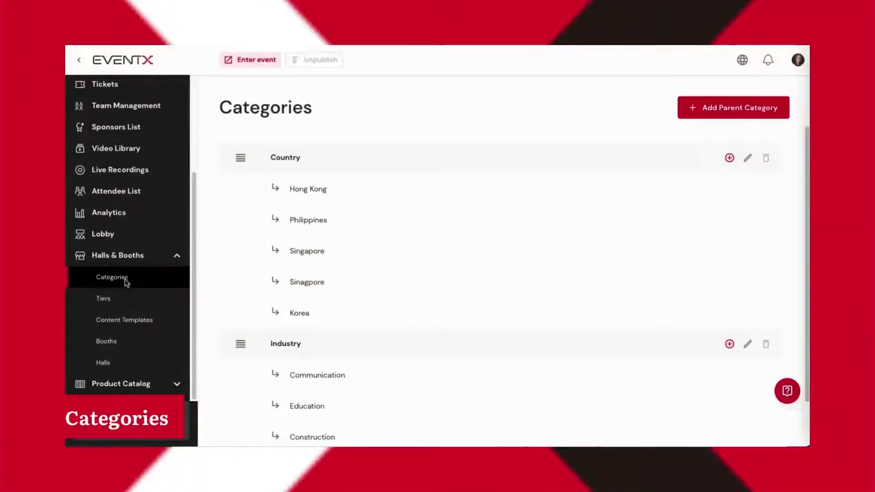
Review the booth categories under the Country and Industry parent categories
scroll(620, 287, down, 1)
scroll(620, 287, up, 1)
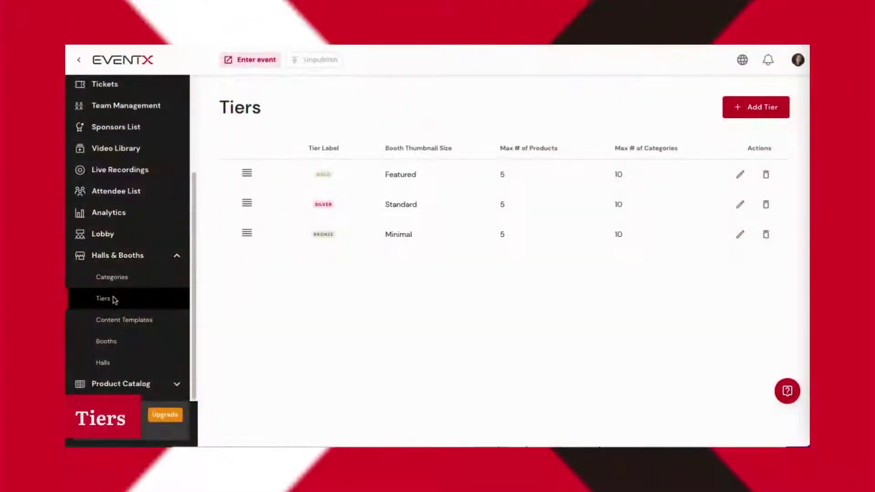
Review all settings available for a new booth tier, and return to the tier list without creating one
click(755, 108)
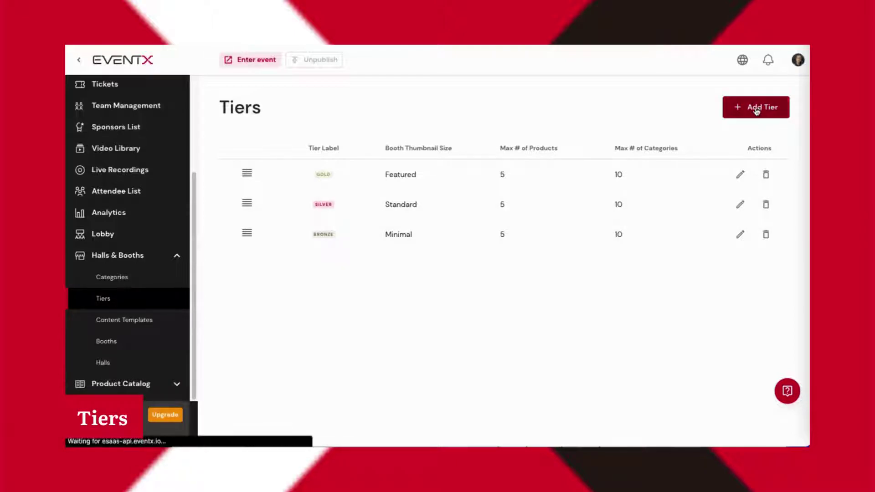
scroll(432, 280, down, 3)
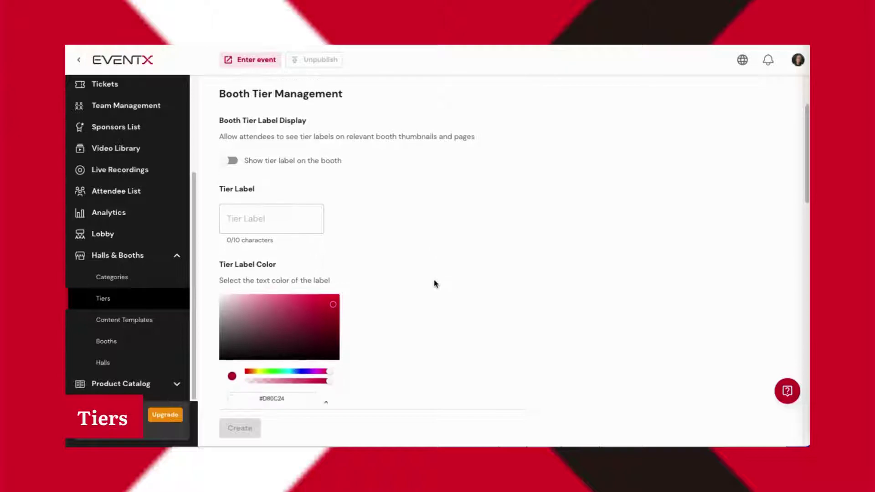
scroll(390, 297, down, 4)
scroll(409, 304, down, 10)
scroll(408, 304, down, 5)
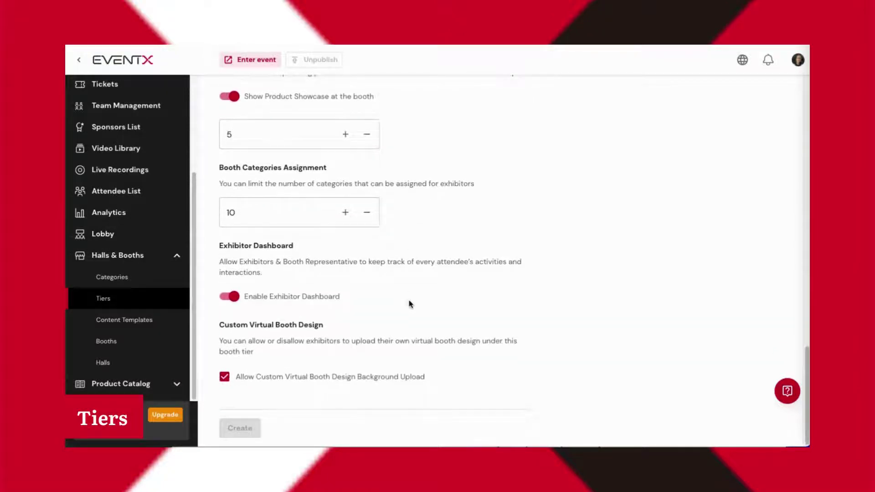
scroll(409, 298, up, 9)
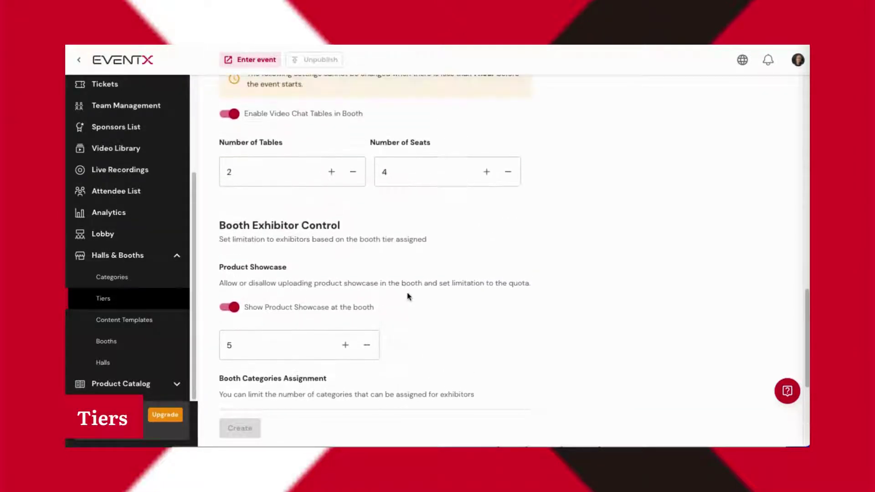
scroll(407, 297, up, 12)
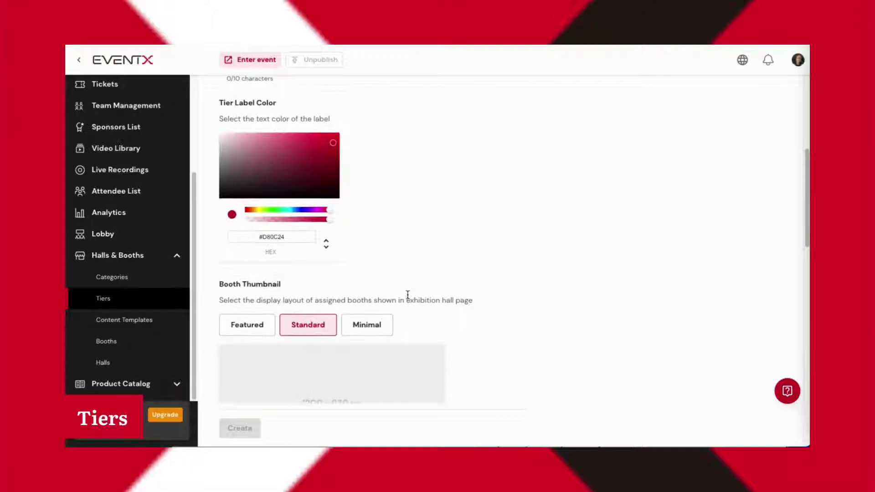
click(228, 107)
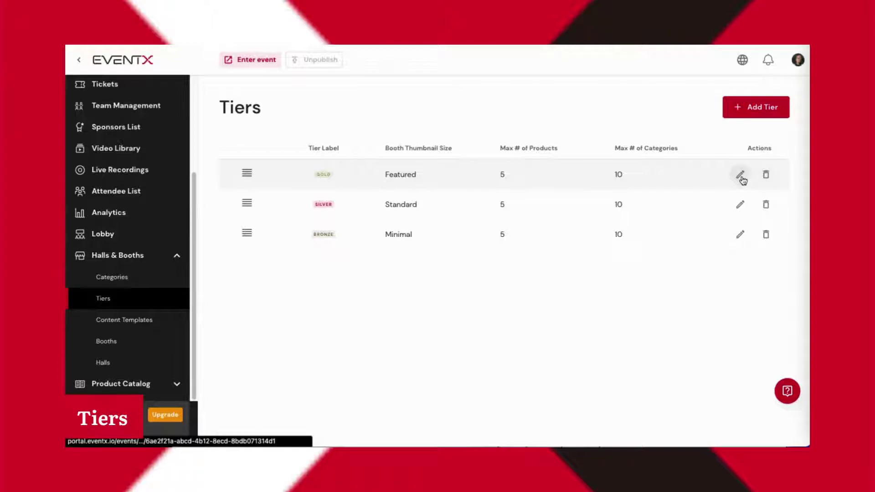
Review the Gold booth tier's settings, including video chat tables and exhibitor controls, and return to the tier list
click(741, 179)
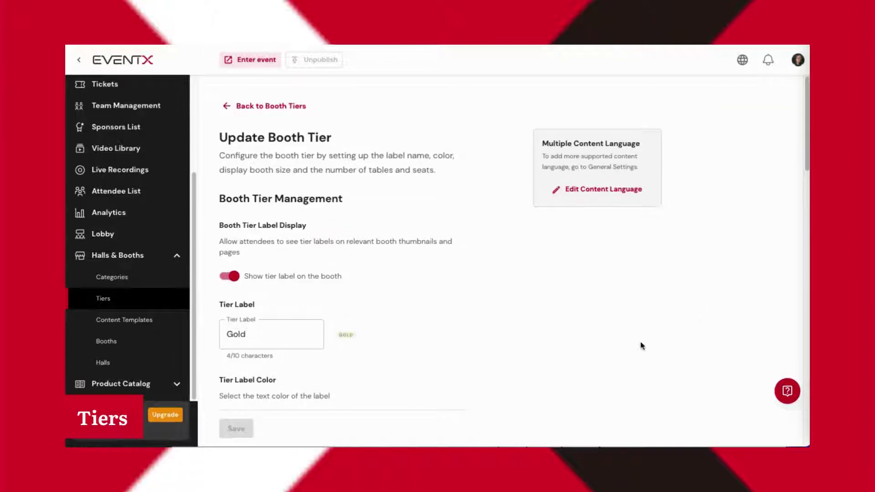
scroll(642, 345, down, 4)
scroll(641, 346, down, 9)
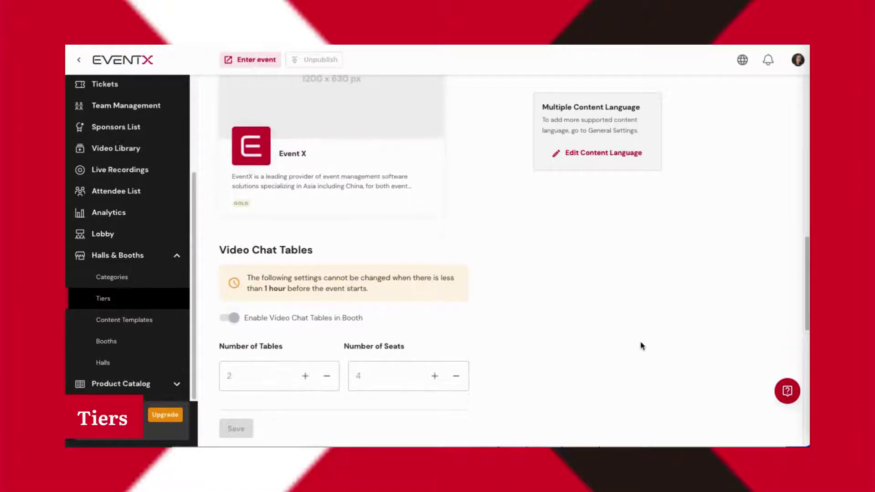
scroll(641, 345, down, 10)
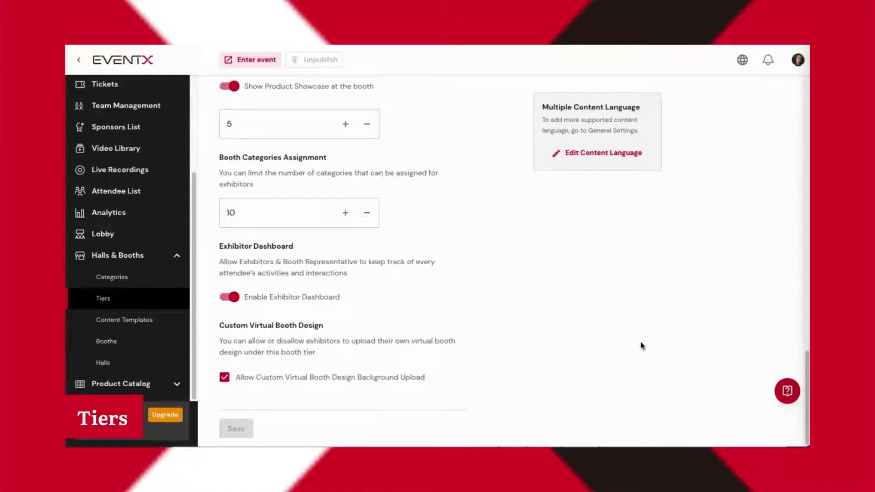
scroll(498, 341, up, 20)
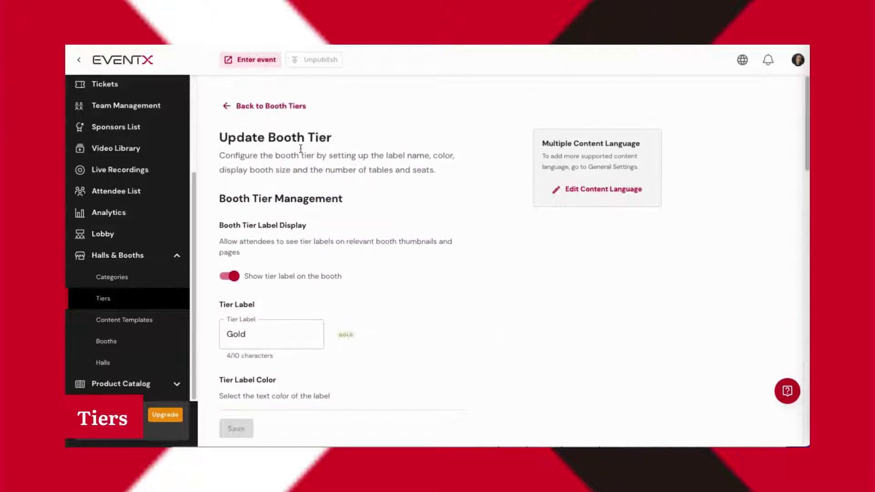
click(233, 108)
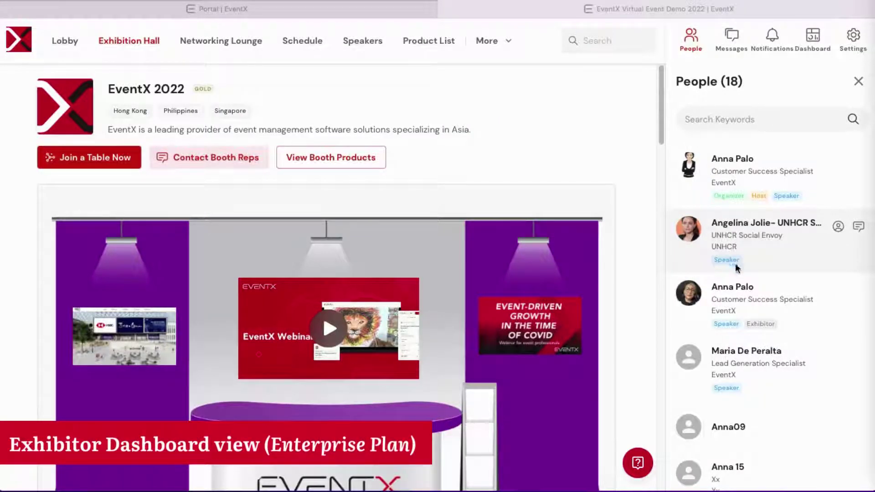
View the Exhibitor Dashboard in the virtual event and check which booths can be selected, keeping EventX 2022
click(812, 41)
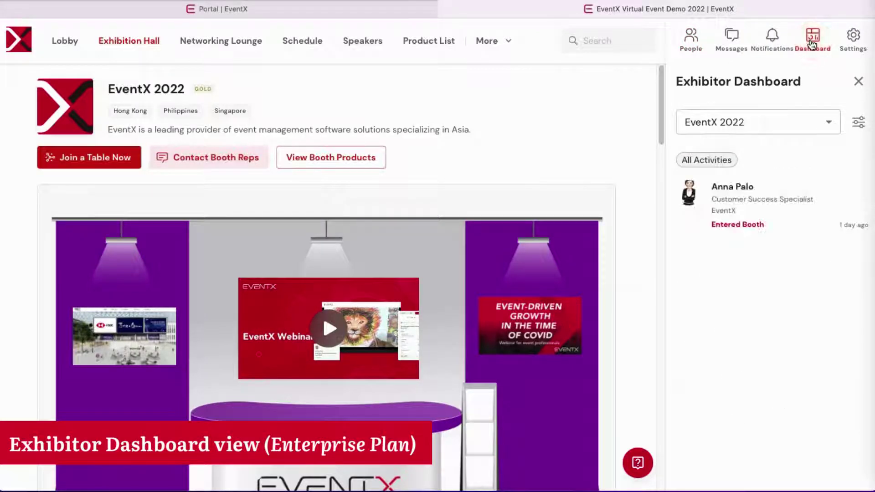
click(826, 130)
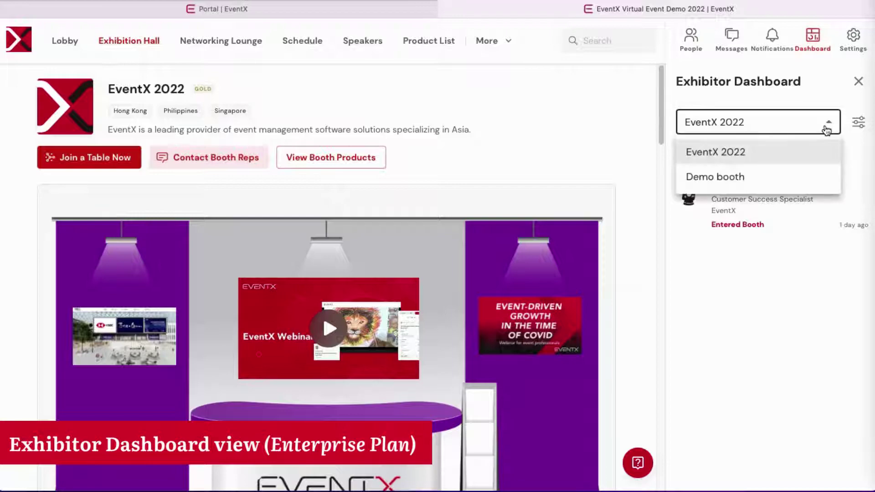
click(813, 121)
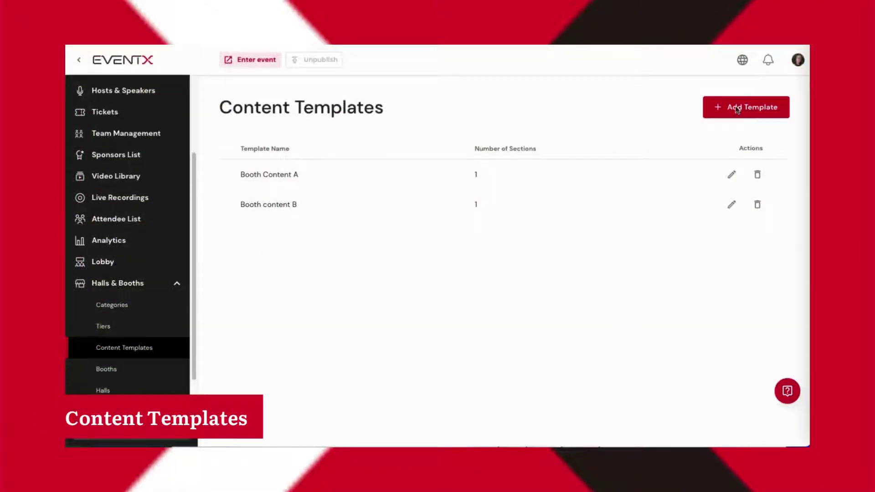
Open a new booth content template and bring up the choice of blocks to add above its Rich Text block
click(734, 112)
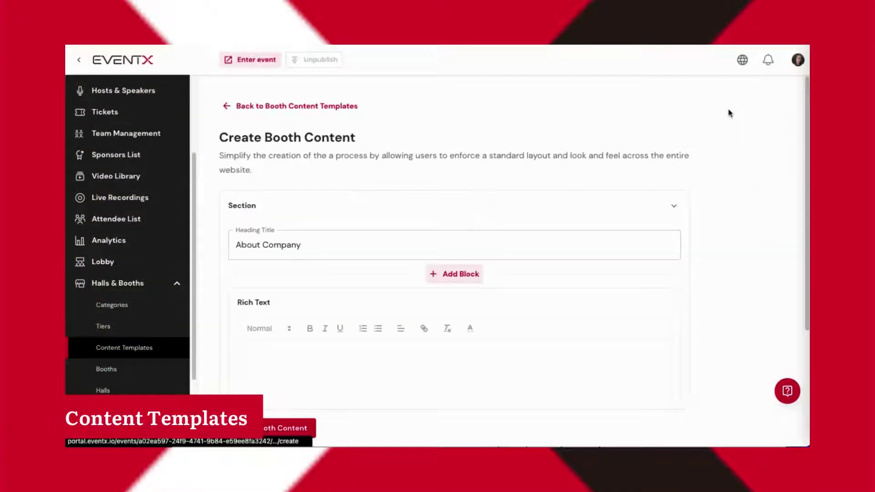
scroll(680, 341, down, 3)
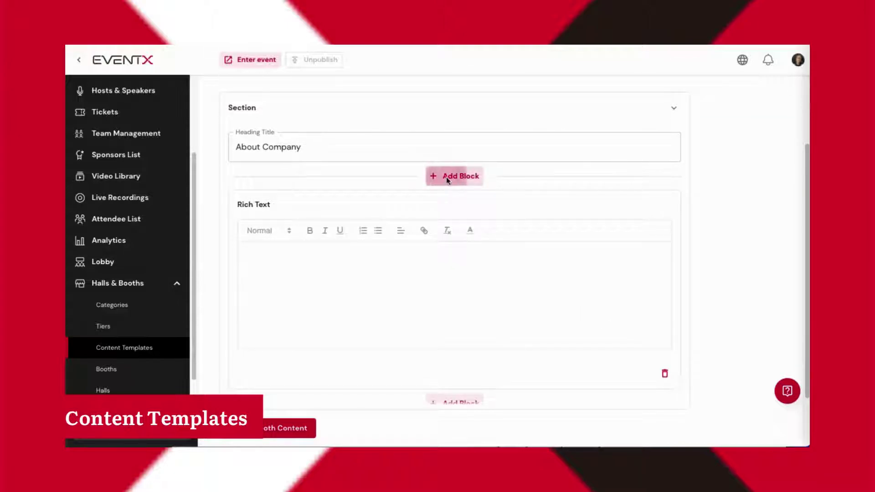
click(447, 178)
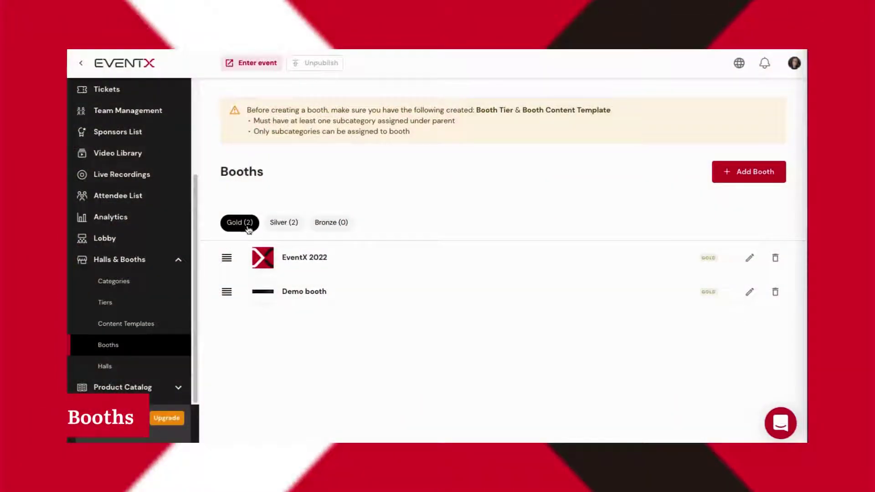
View the Silver and Gold booth lists, and review the Basic Information of the Gold booth EventX 2022
click(283, 228)
click(240, 222)
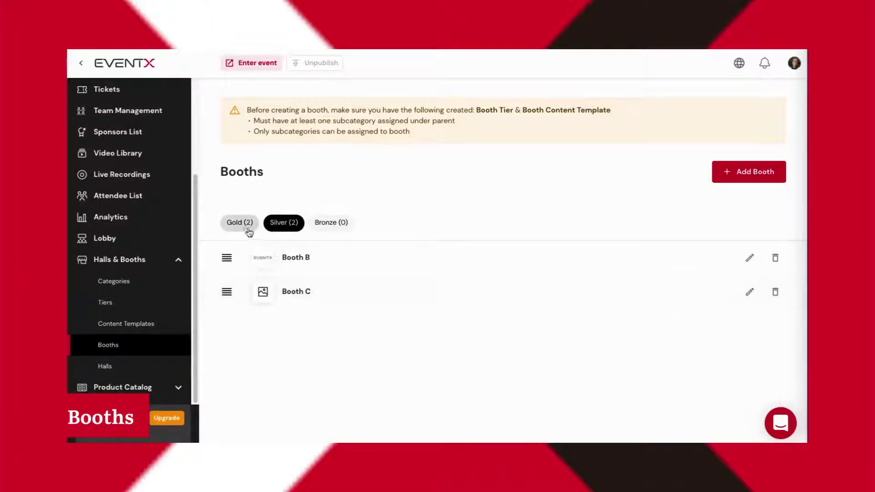
click(749, 258)
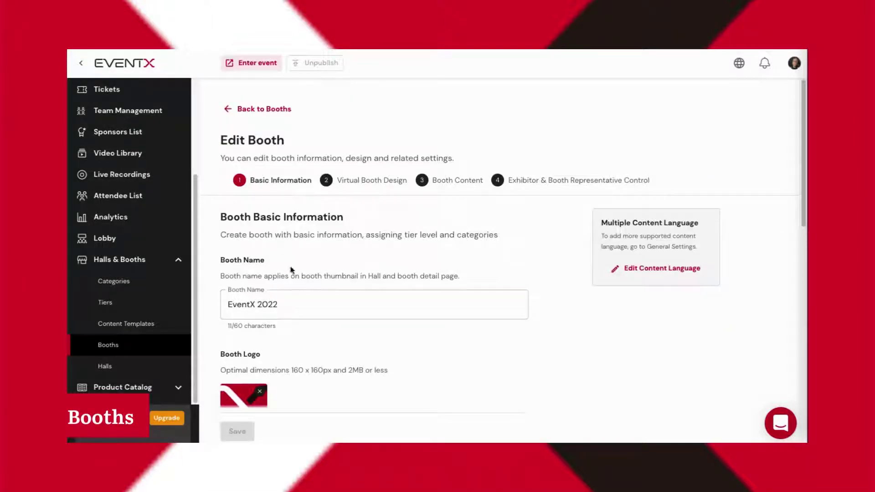
scroll(292, 264, down, 5)
scroll(274, 326, down, 5)
click(277, 251)
click(570, 304)
scroll(557, 303, down, 2)
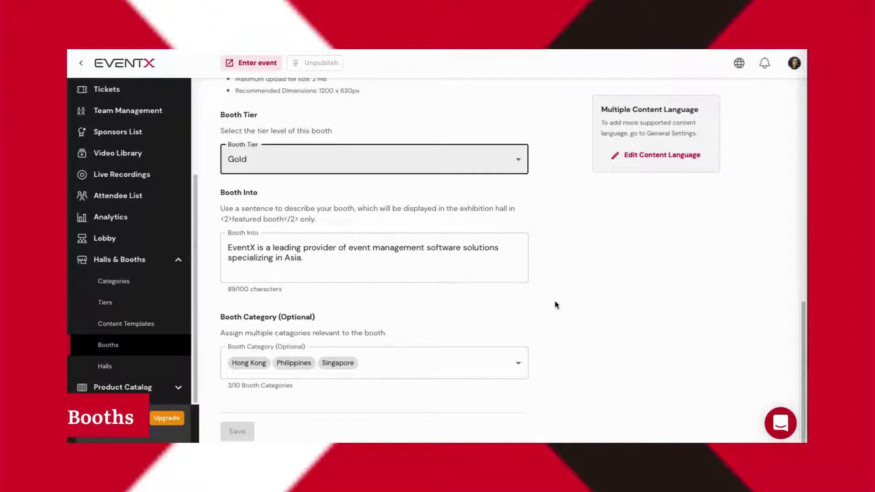
scroll(555, 305, up, 7)
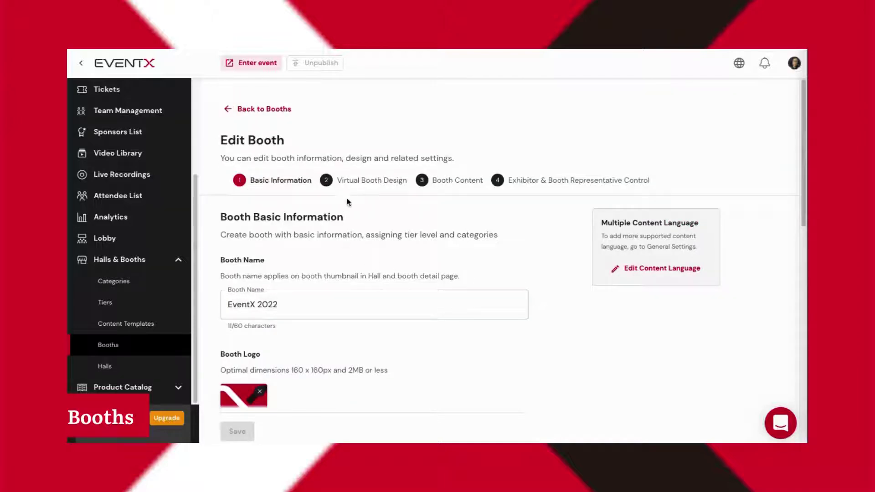
Preview the third built-in desktop template in the Virtual Booth Design and try moving the Image and Video elements
click(364, 186)
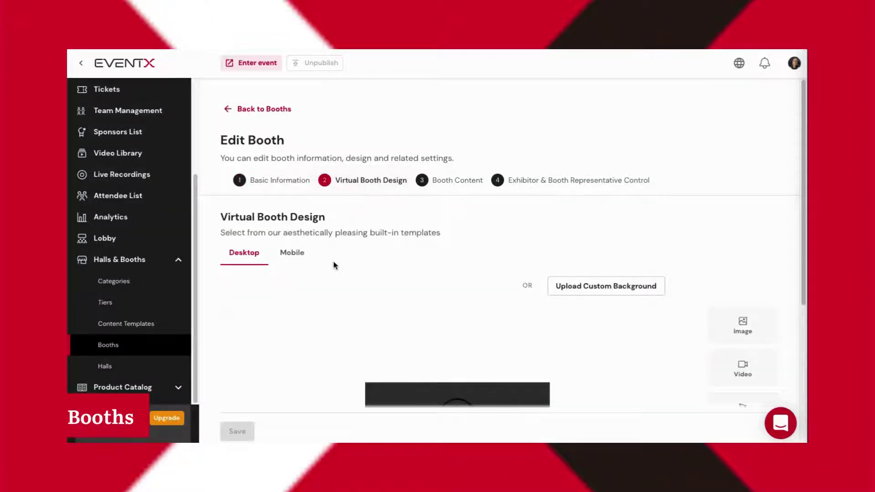
scroll(334, 265, down, 3)
click(331, 141)
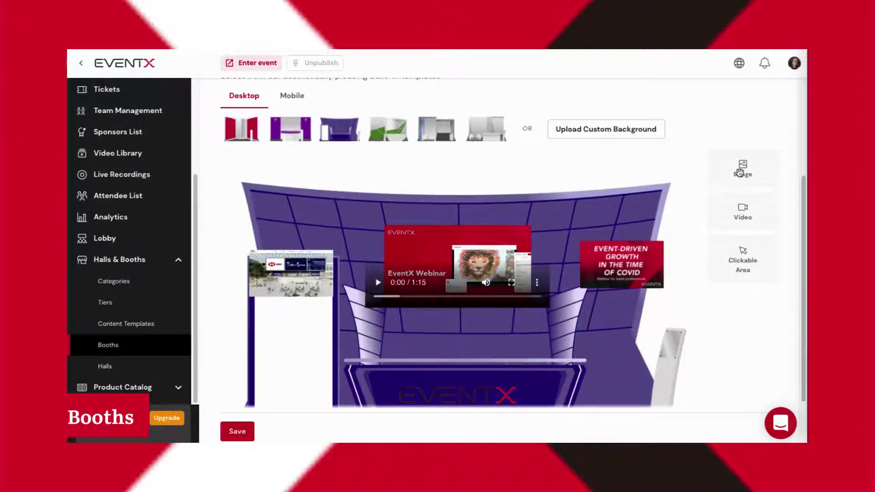
mouse_move(730, 182)
mouse_down()
mouse_move(389, 256)
mouse_move(747, 182)
mouse_up()
drag(741, 223, 743, 266)
scroll(561, 264, up, 2)
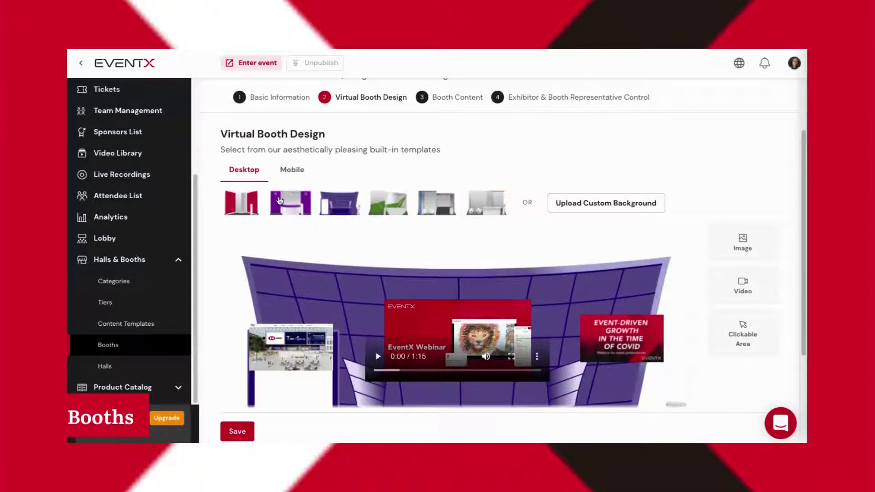
Review the mobile version of the Virtual Booth Design, including its Booth Carousel images and upload specifications
click(294, 171)
scroll(369, 334, down, 3)
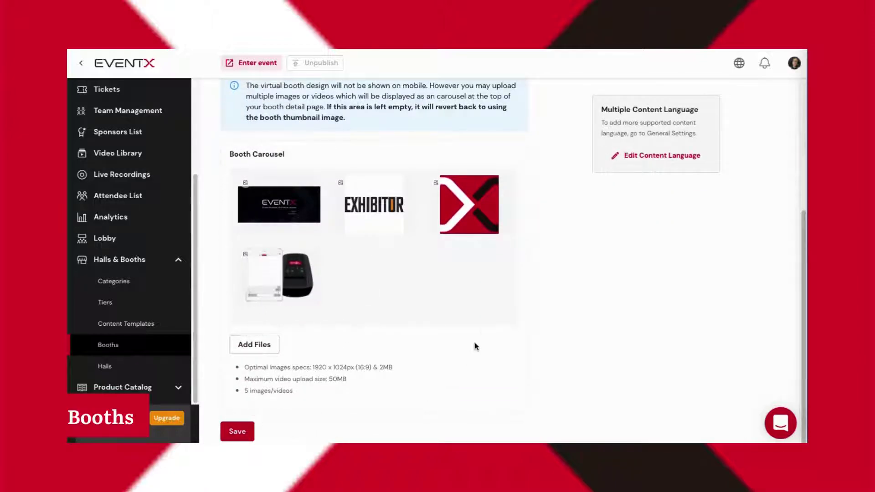
scroll(483, 326, up, 5)
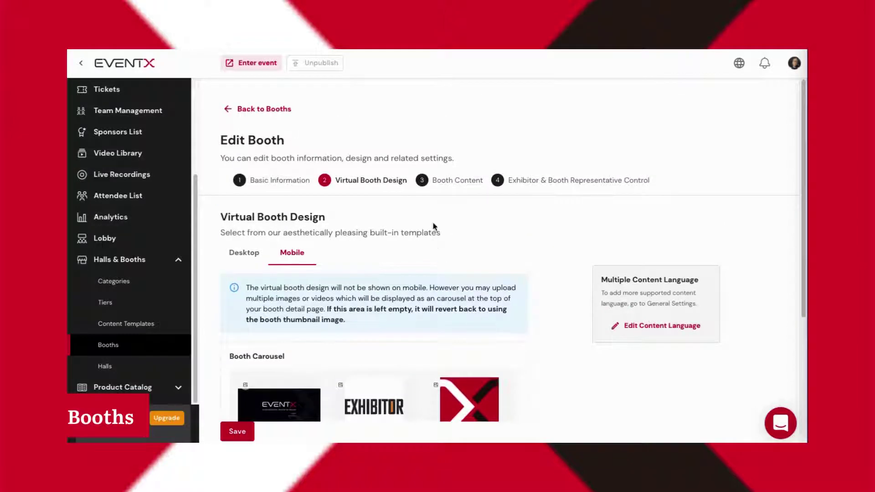
Review the booth's Booth Content, including its Rich Text, Files and Video blocks and the available content layout templates
click(455, 185)
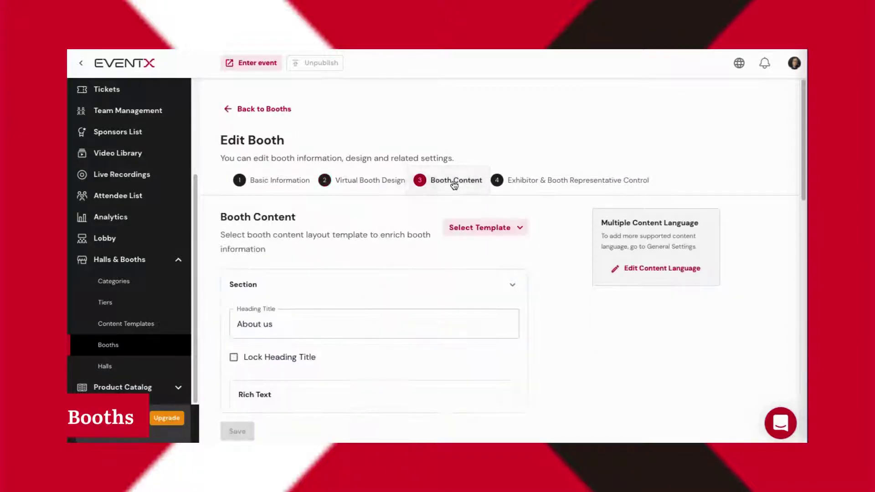
scroll(501, 305, down, 3)
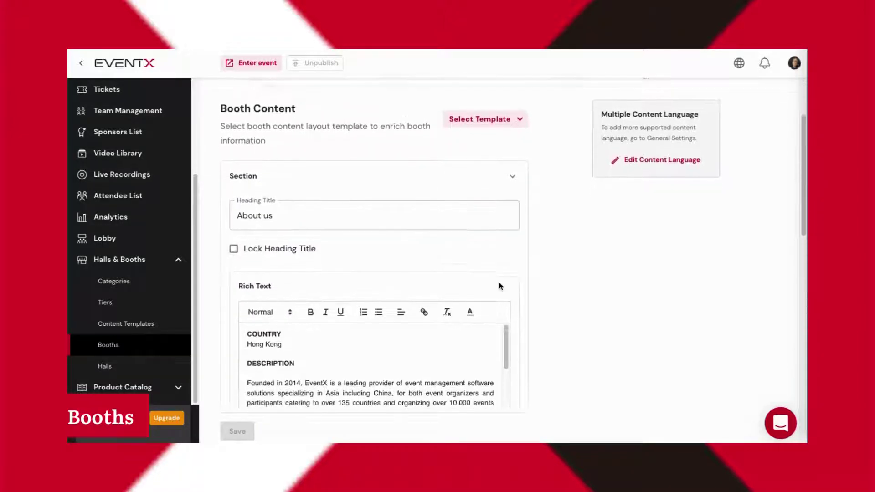
scroll(498, 276, down, 5)
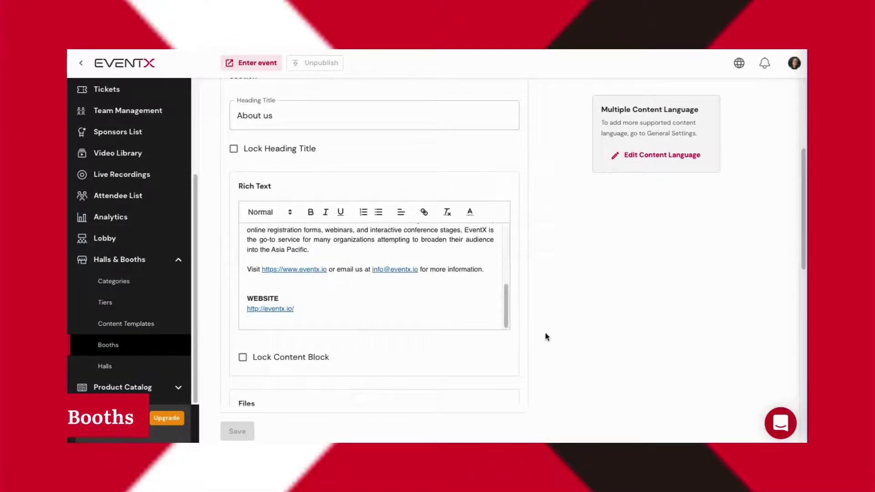
scroll(546, 333, down, 5)
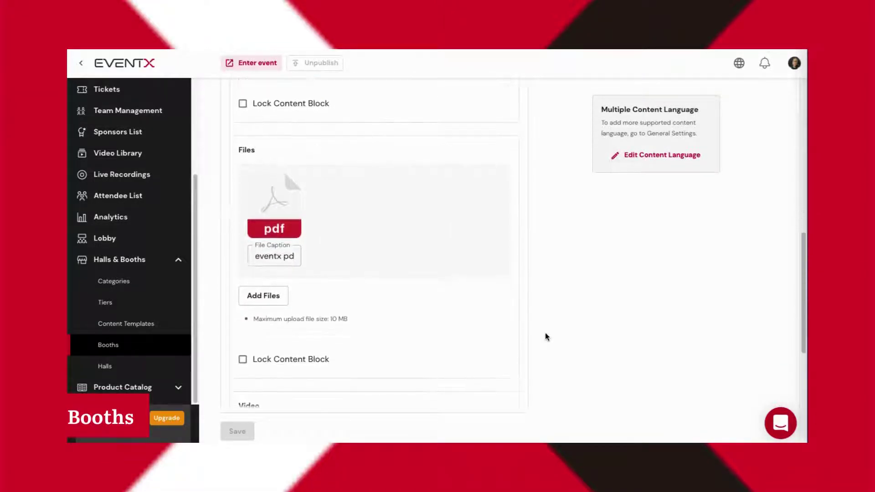
scroll(546, 335, down, 5)
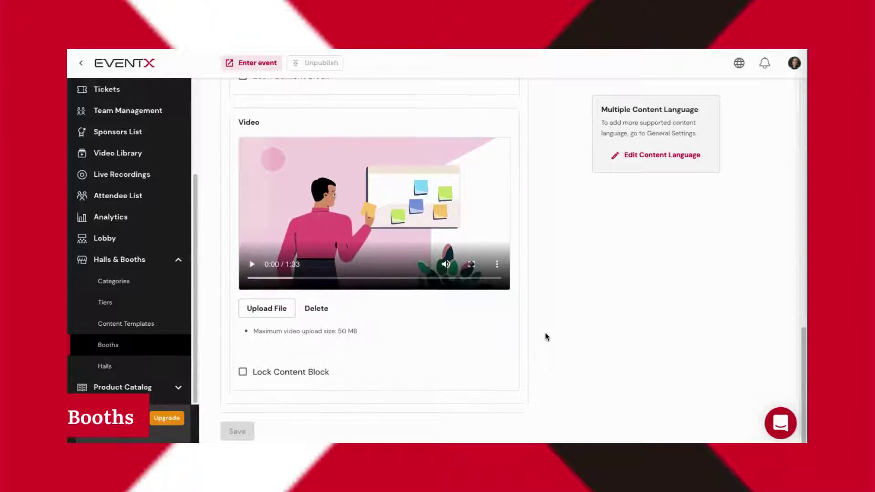
scroll(554, 319, up, 1)
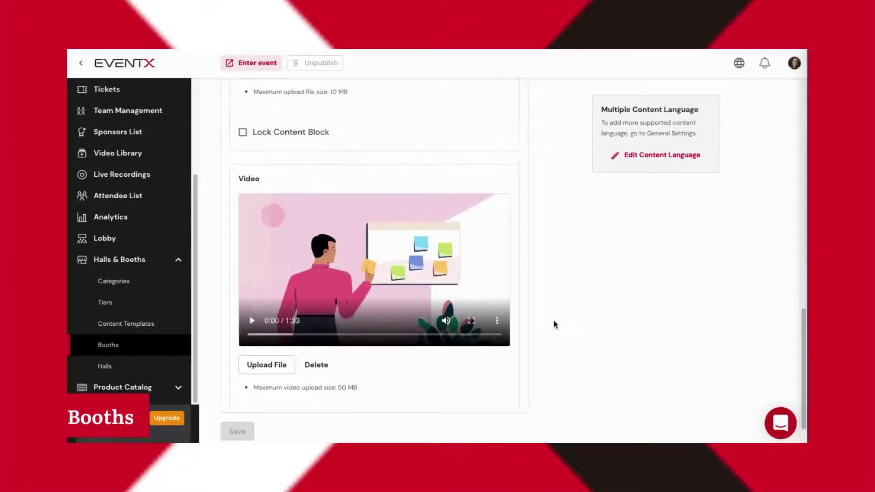
scroll(554, 321, up, 8)
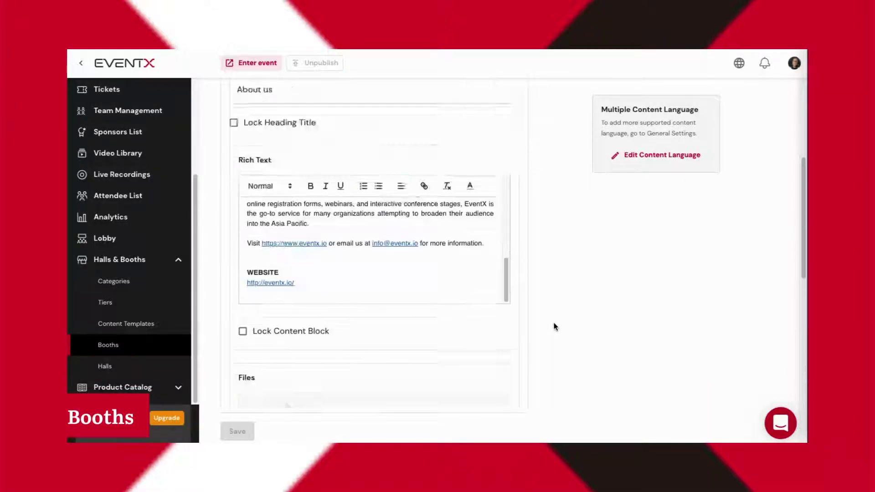
scroll(554, 326, up, 4)
click(522, 234)
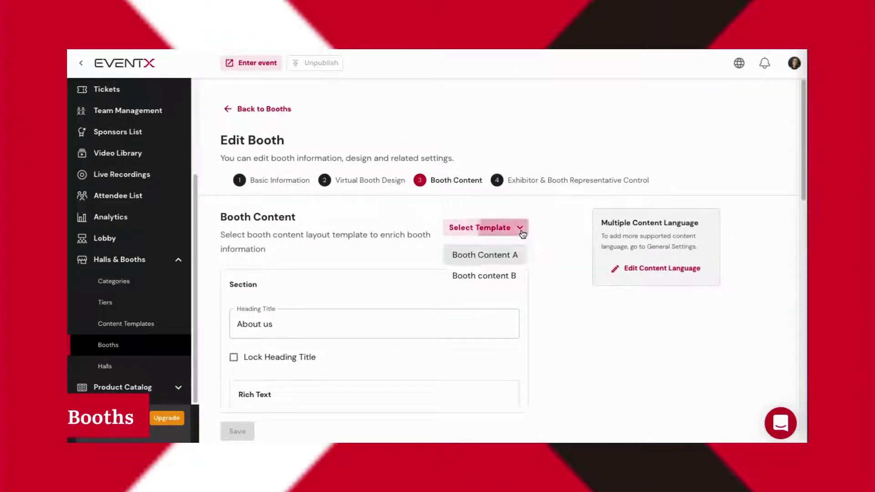
click(535, 255)
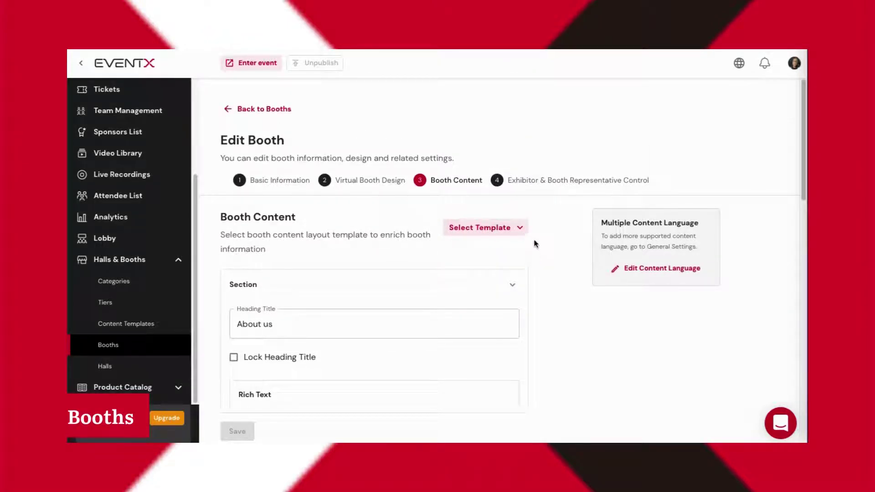
Compare the Booth Exhibitor and Booth Representative roles in the Add Access Control form for the booth, and cancel it
click(536, 184)
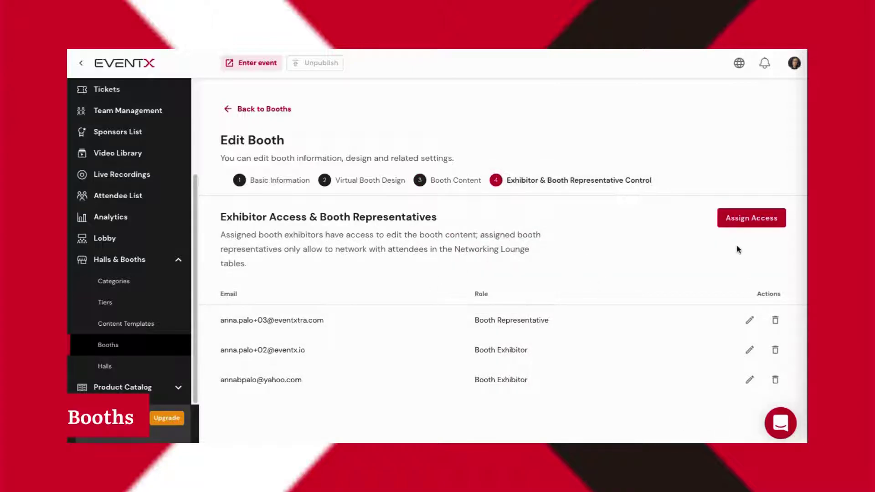
click(743, 220)
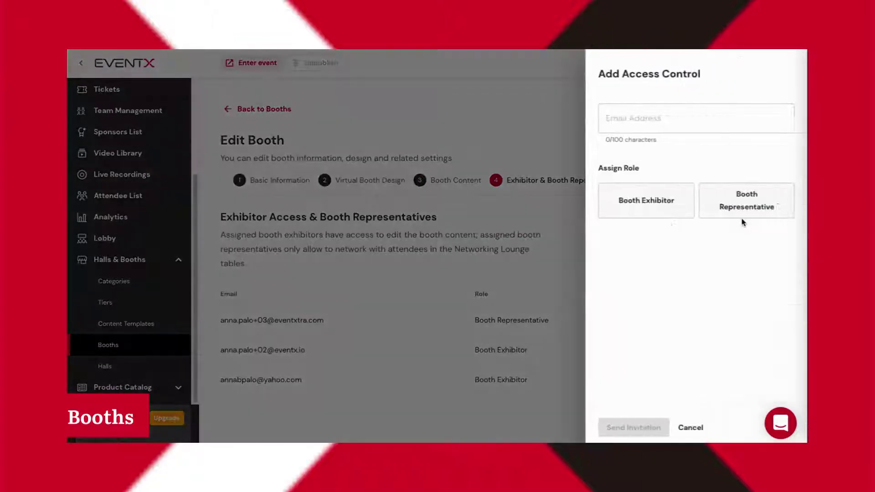
click(670, 205)
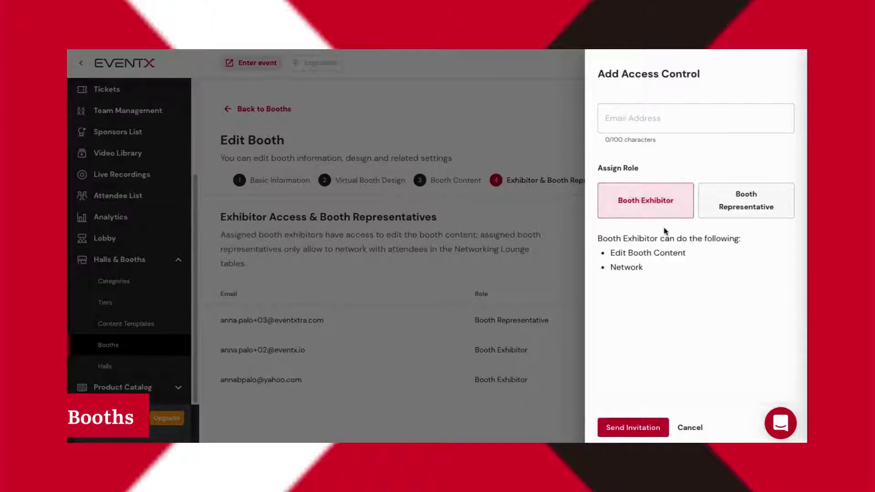
click(741, 208)
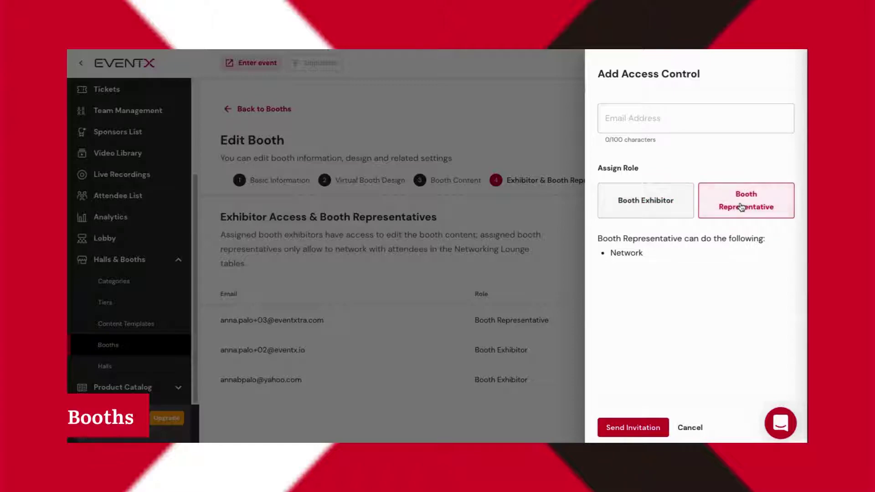
click(634, 126)
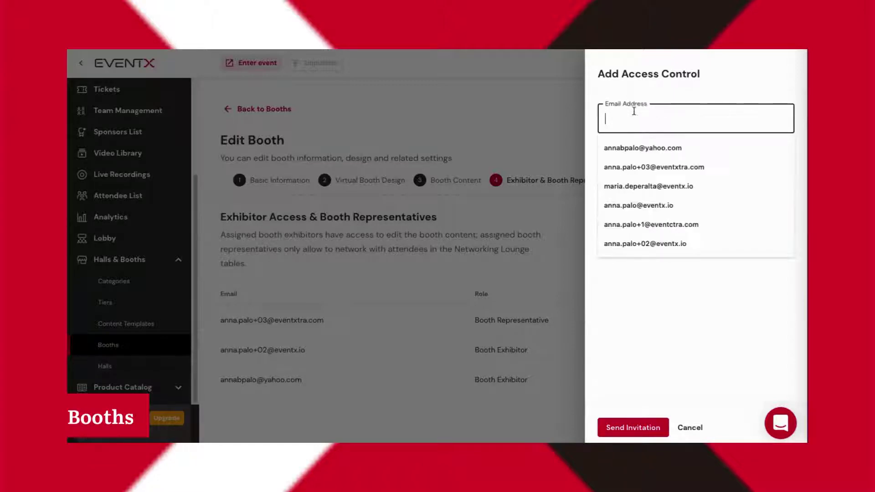
click(689, 428)
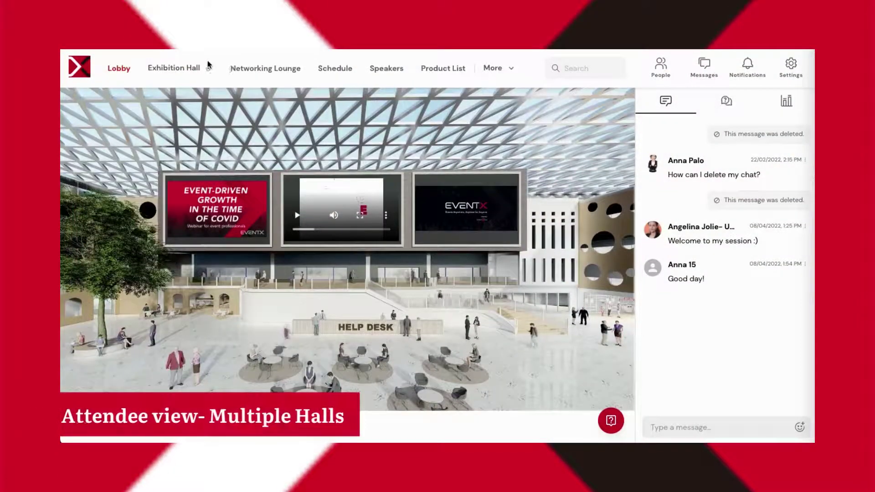
Show the Exhibition Hall choices in the attendee view, and look at the blank Add Hall form in the organizer portal
mouse_move(203, 70)
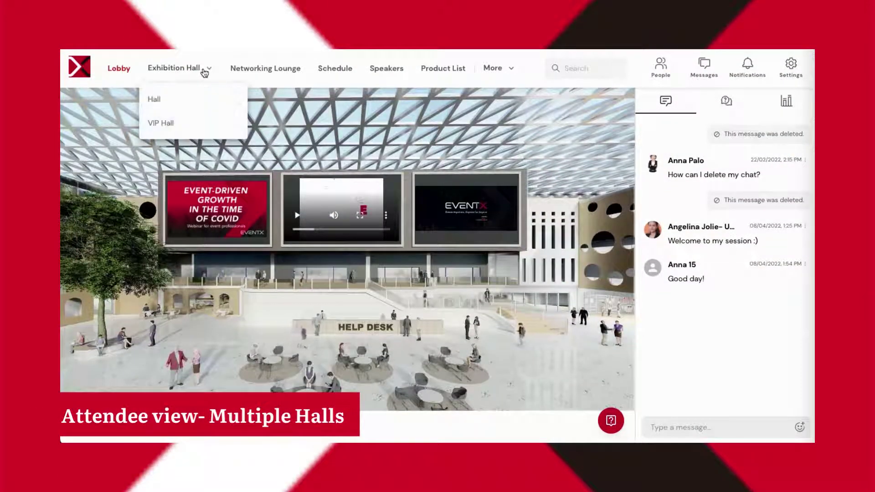
click(209, 98)
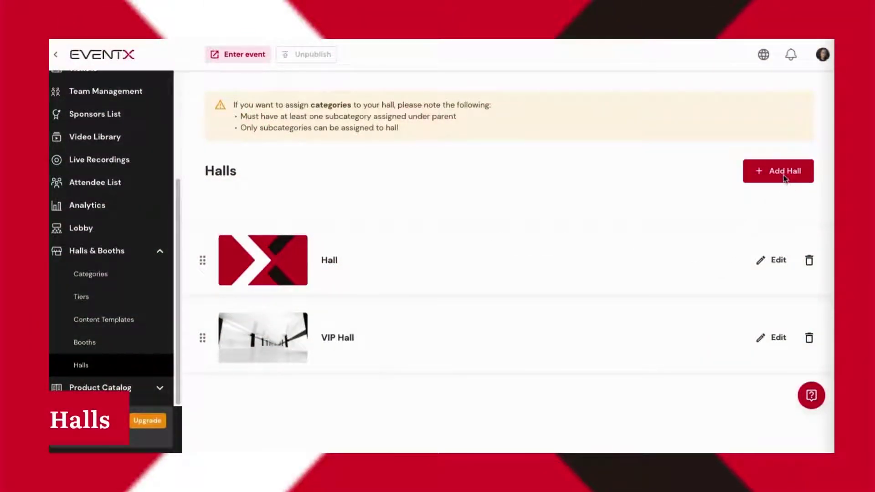
click(766, 178)
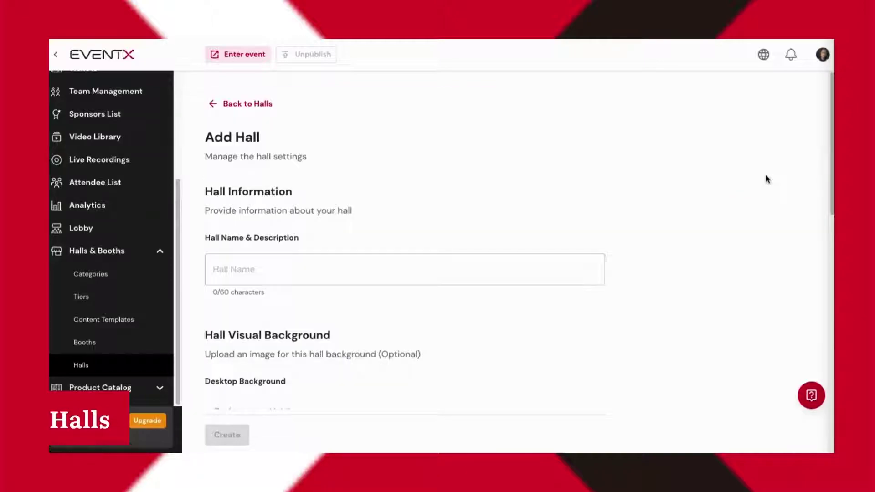
click(210, 106)
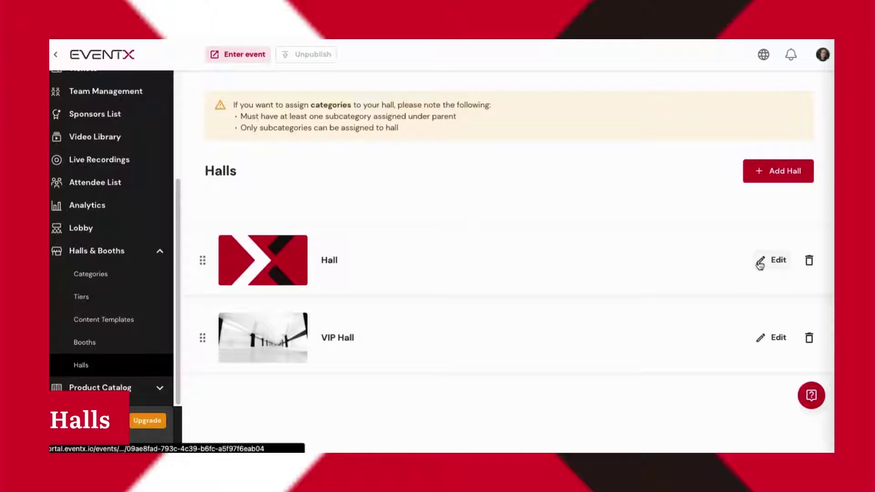
Review the settings of the hall named Hall, including its desktop background and the Booth Categories Display options
click(718, 280)
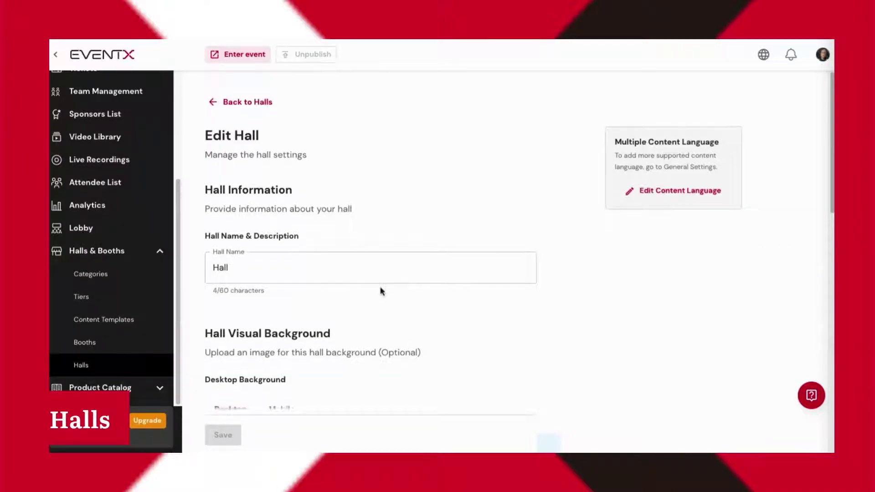
scroll(381, 290, down, 6)
scroll(379, 289, down, 6)
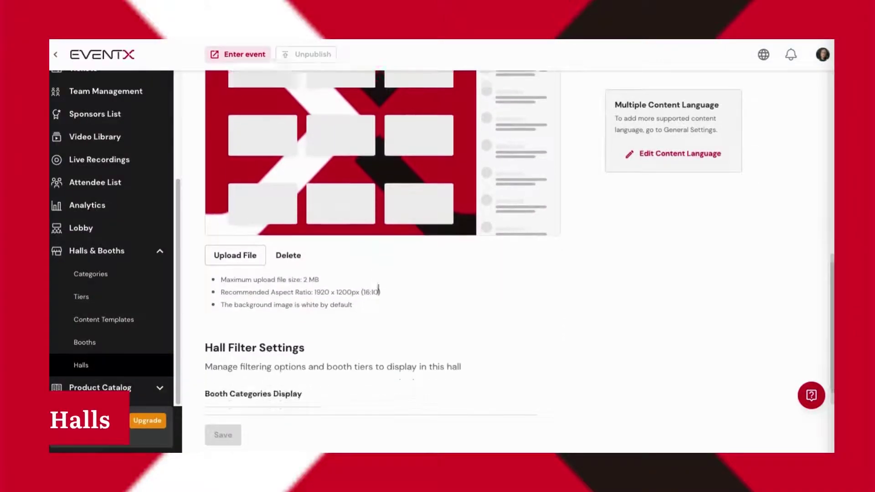
scroll(377, 292, down, 1)
click(381, 302)
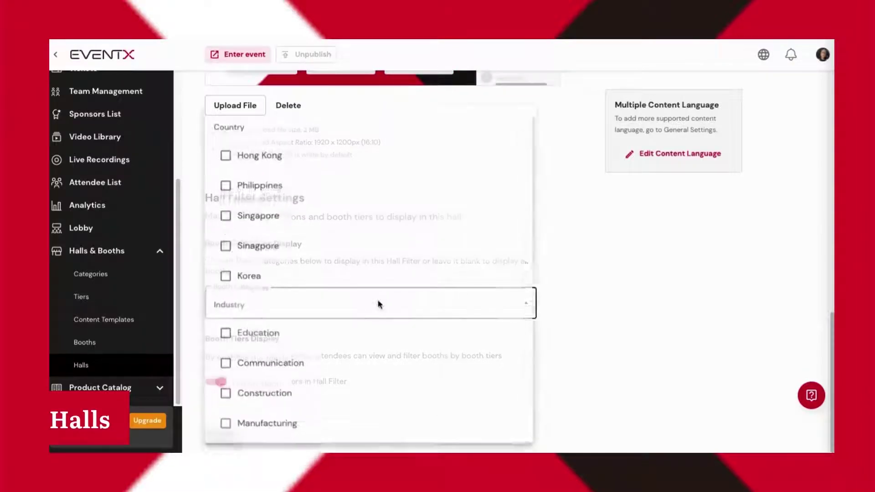
click(592, 315)
Preview the mobile version of the hall's visual background
scroll(517, 314, up, 8)
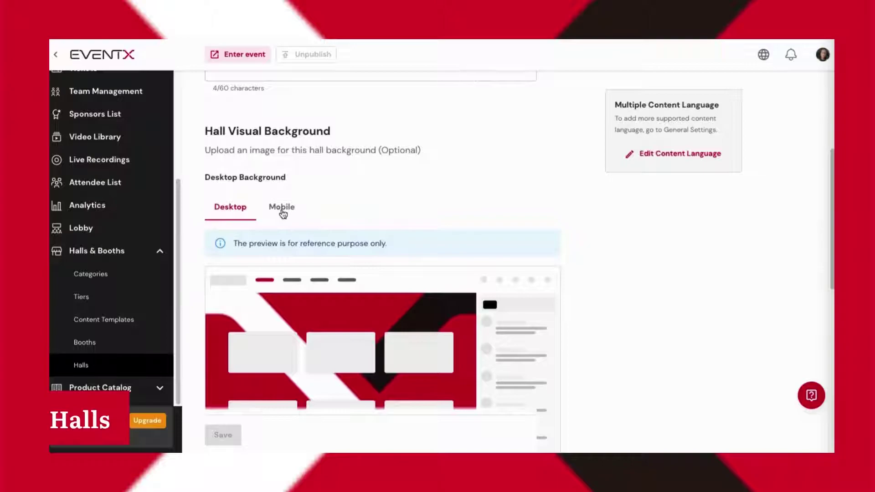
click(282, 207)
scroll(615, 312, down, 1)
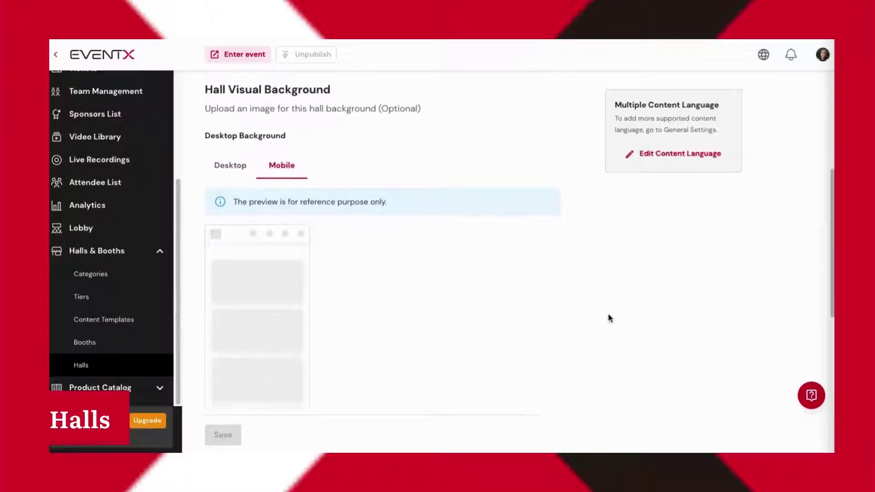
scroll(610, 317, up, 5)
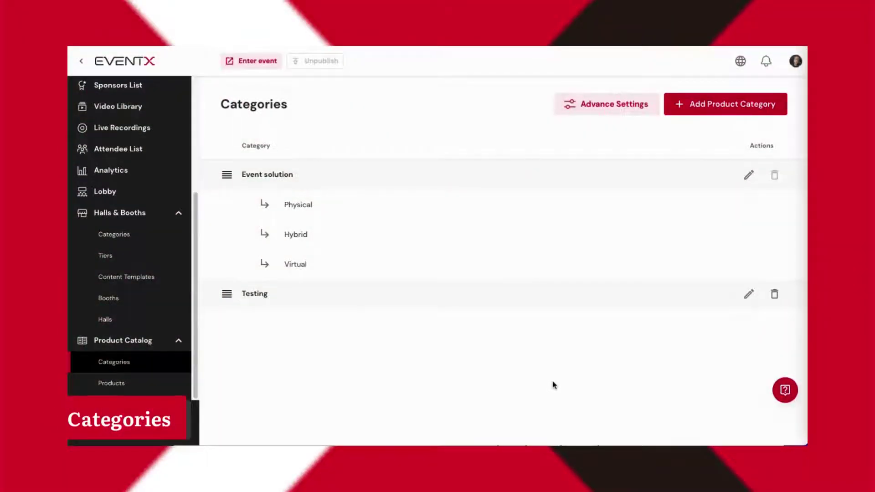
Look at the blank Add Product Category form and return to the product catalog
click(702, 106)
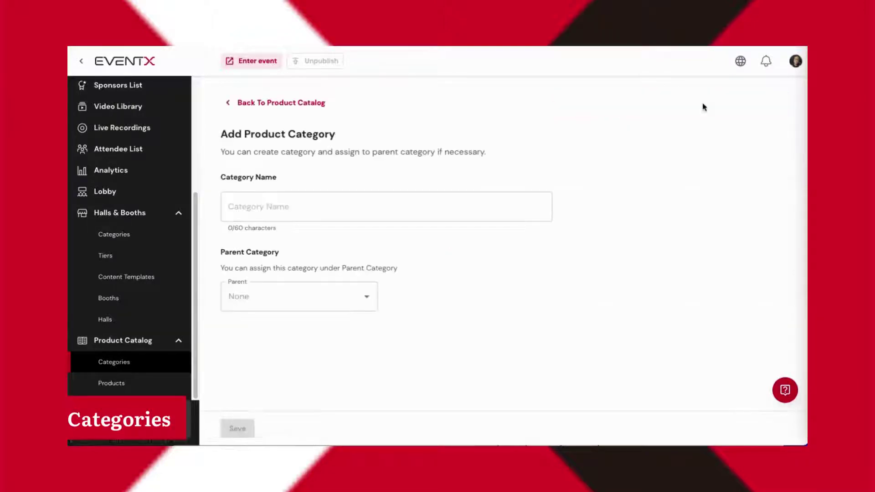
click(230, 104)
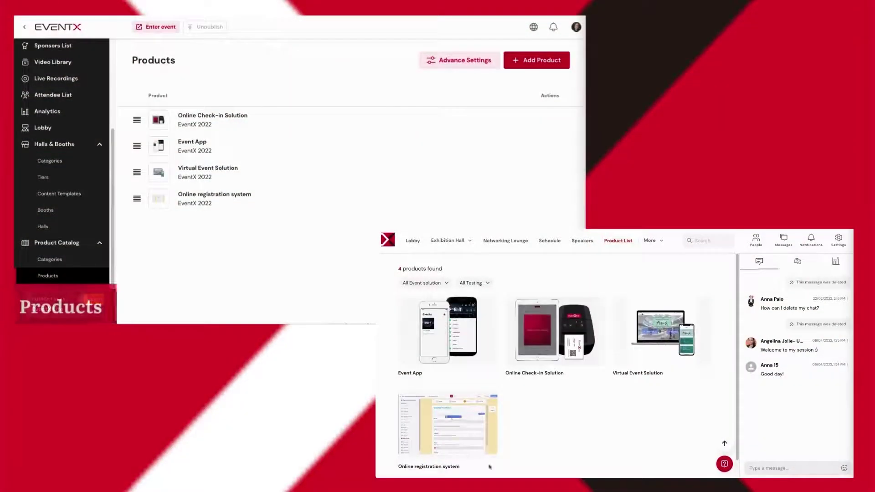
View the Event App product page with its related products in the attendee view, and open the Add Product form in the portal
click(451, 348)
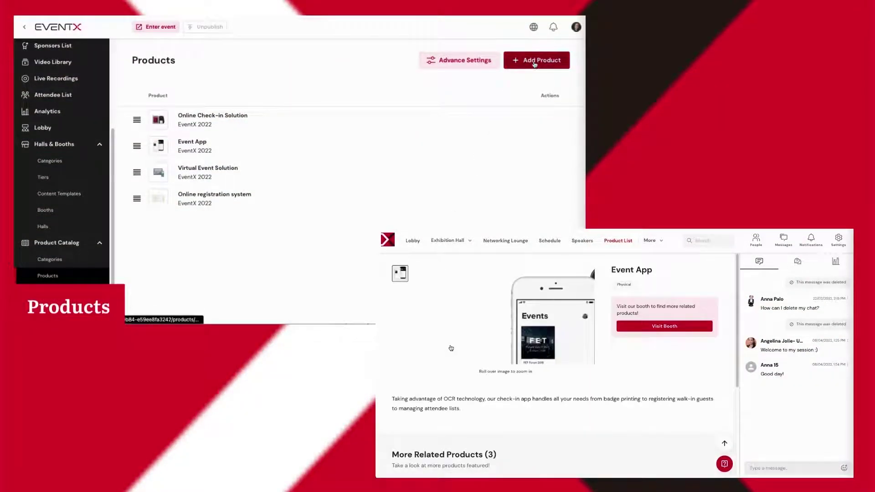
click(534, 61)
scroll(502, 400, down, 1)
scroll(502, 400, down, 3)
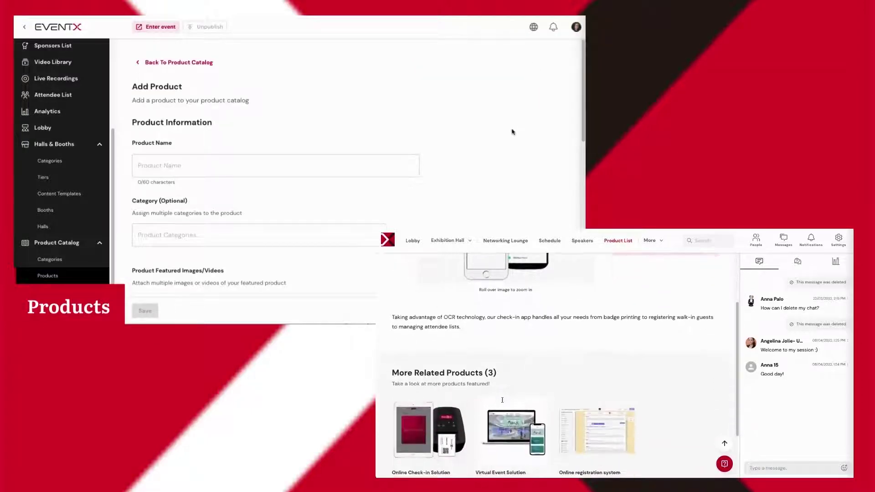
Leave the Add Product form and open the Product Catalog Management Control settings for exhibitor-managed products
scroll(502, 400, up, 4)
click(140, 63)
click(473, 61)
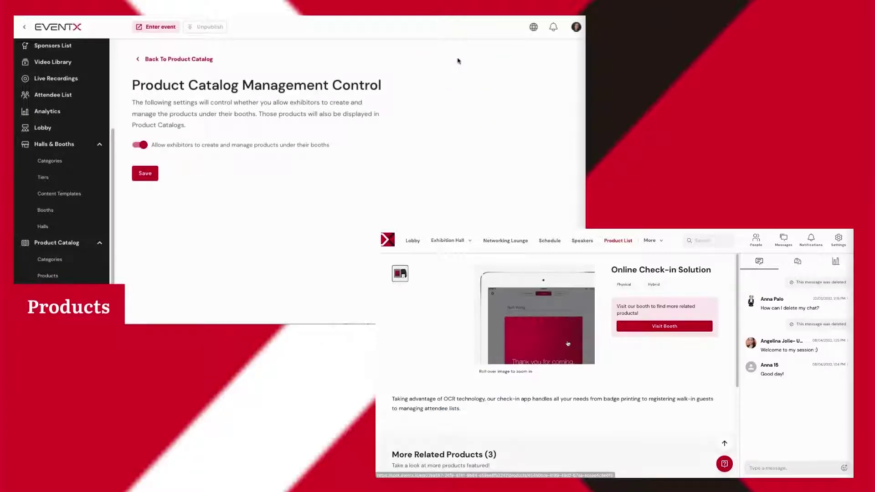